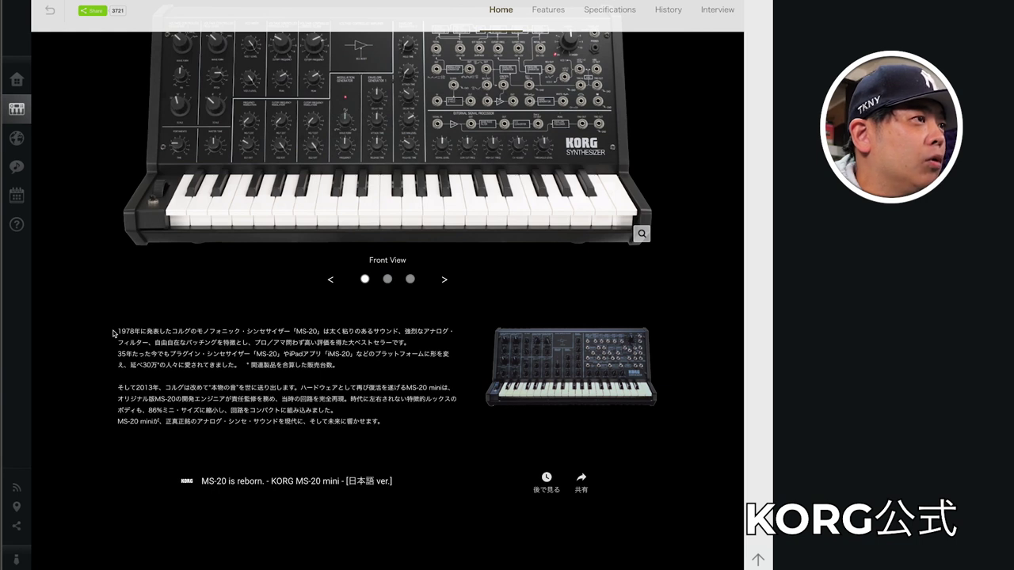
drag(118, 331, 411, 348)
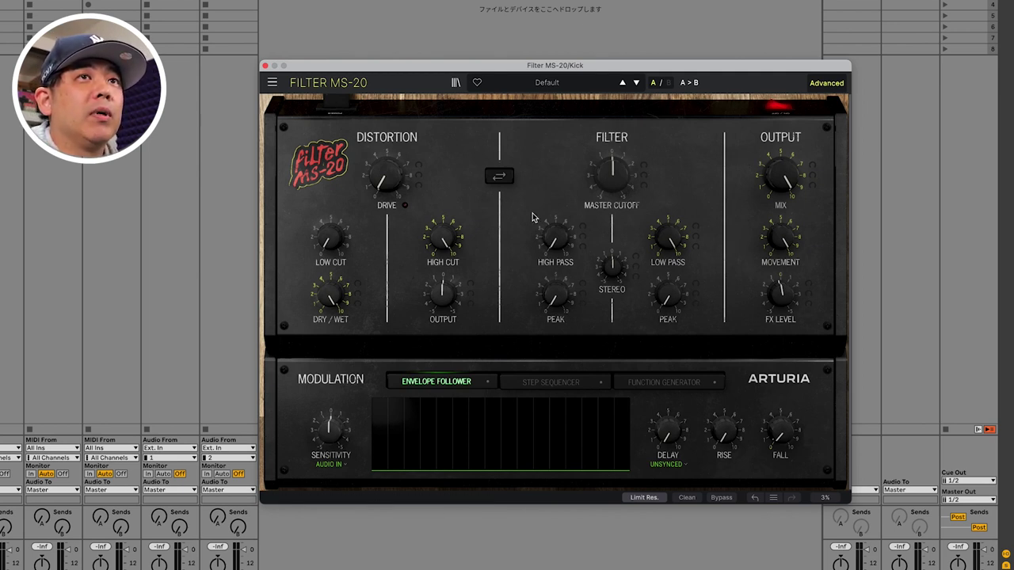
Toggle the plug-in's Advanced view off and on, leaving the Modulation section displayed.
click(820, 85)
click(820, 86)
click(820, 86)
click(819, 85)
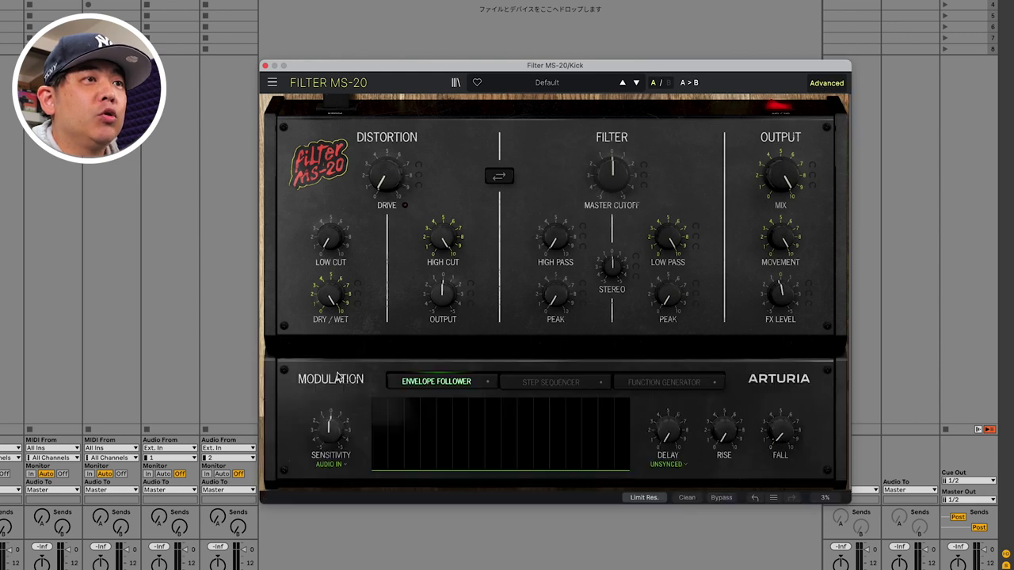
click(823, 87)
click(822, 87)
click(822, 87)
click(822, 87)
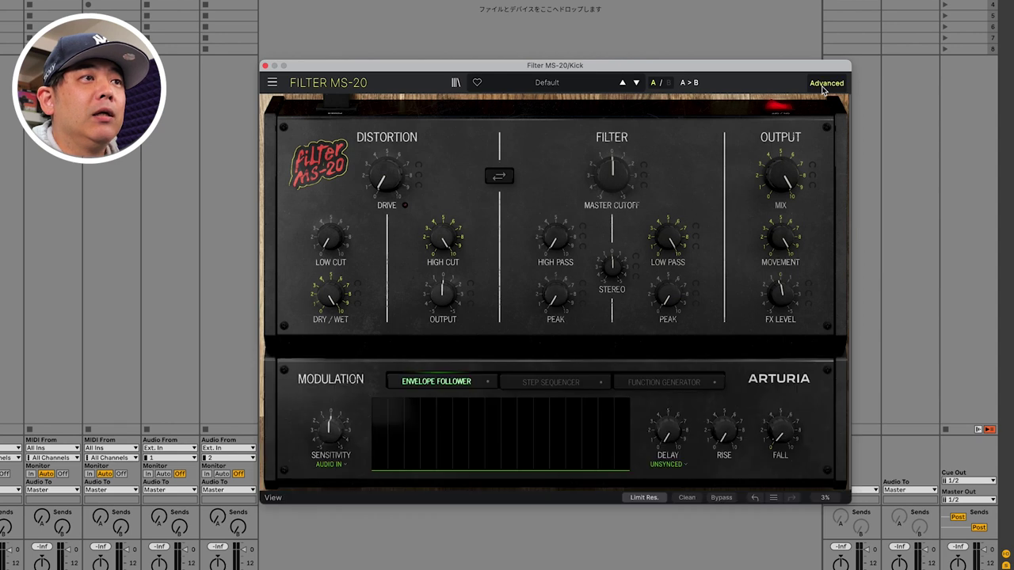
click(823, 88)
click(822, 88)
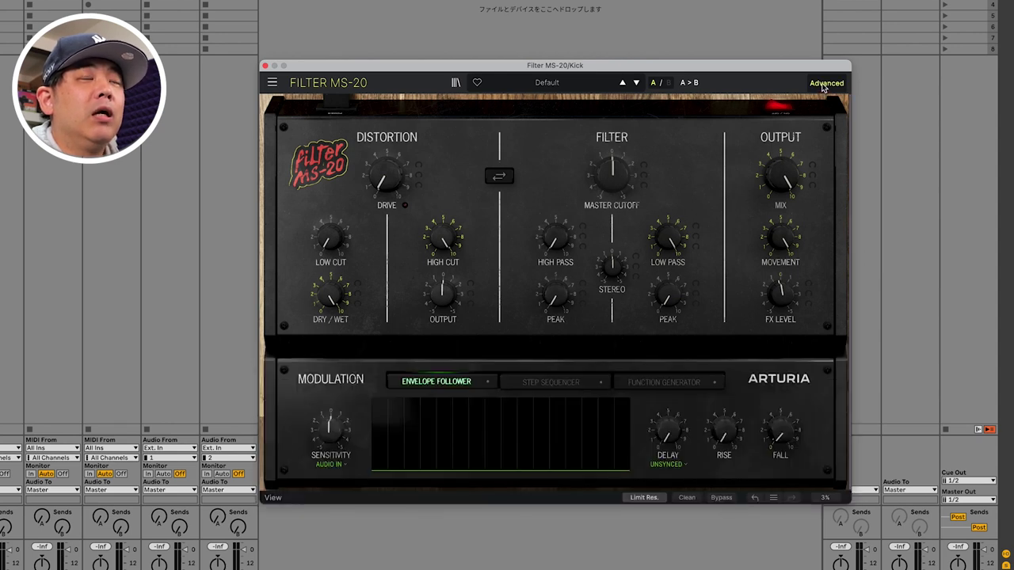
click(822, 87)
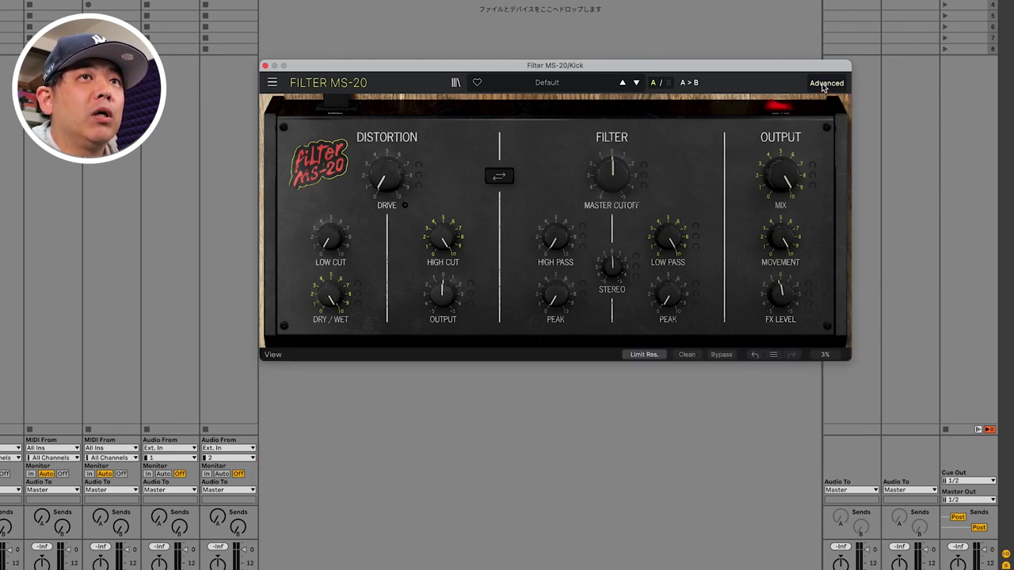
click(822, 87)
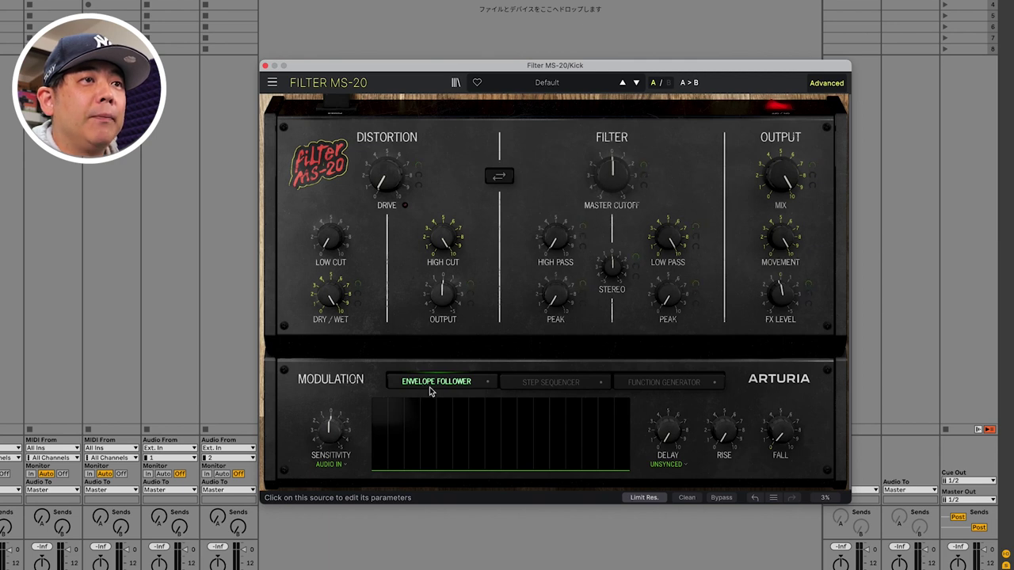
View the Step Sequencer and Function Generator pages of the Modulation section.
click(526, 388)
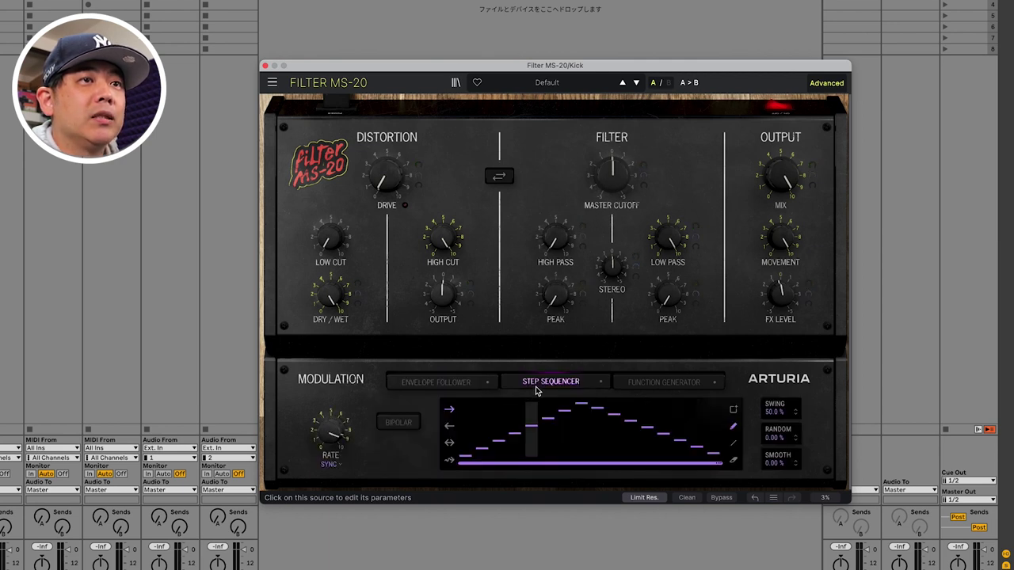
click(655, 384)
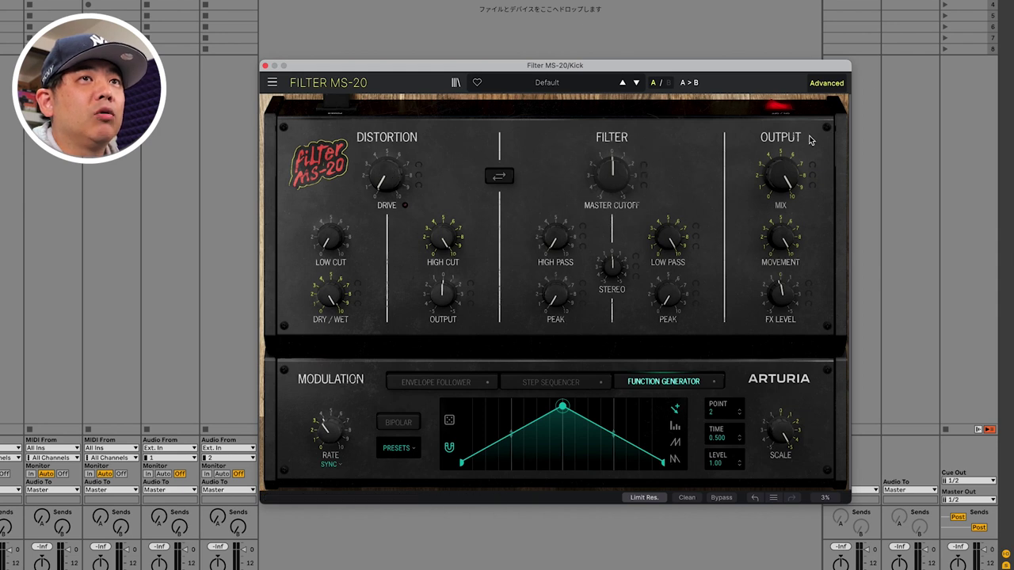
Swap the Distortion and Filter order back and forth, leaving the Filter ahead of the Distortion.
click(500, 178)
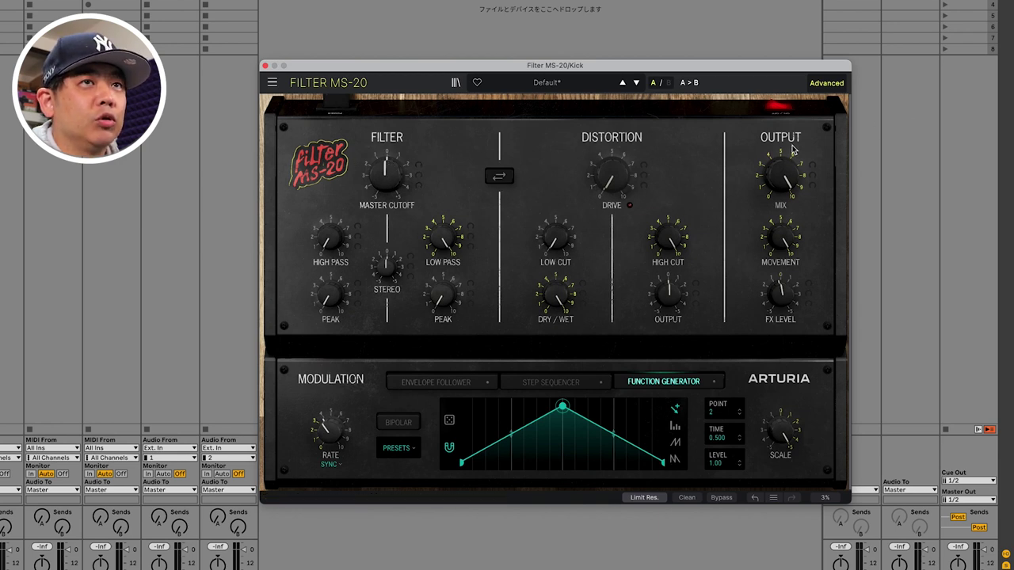
click(500, 178)
click(500, 179)
click(500, 179)
click(499, 179)
click(500, 179)
click(500, 179)
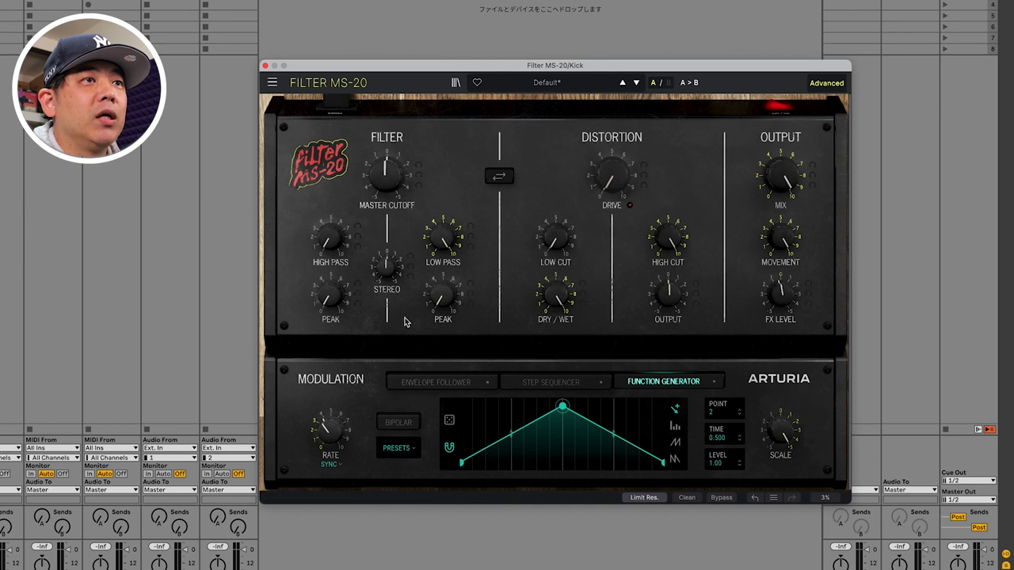
Try modulating the Master Cutoff with an Envelope Follower amount of about 51 %, and bring up its Step Sequencer modulation.
mouse_move(386, 267)
mouse_down()
mouse_move(386, 258)
mouse_move(386, 278)
mouse_move(386, 262)
mouse_up()
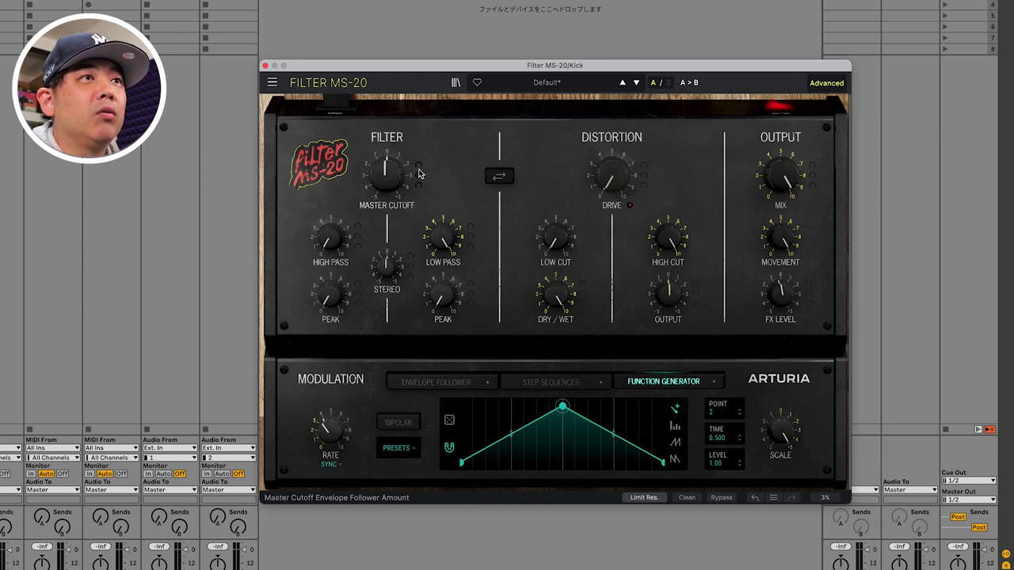
mouse_move(419, 167)
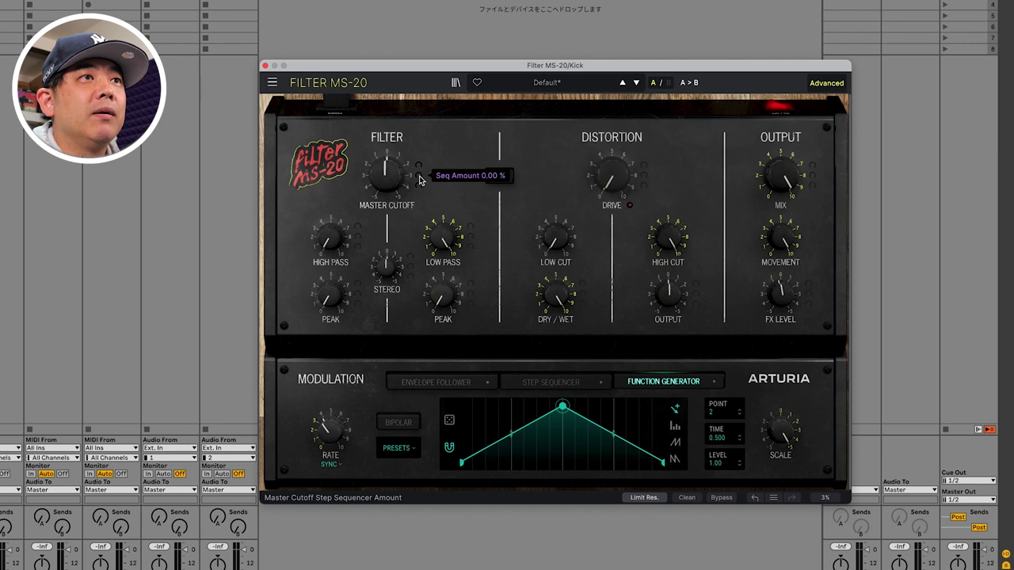
mouse_move(421, 190)
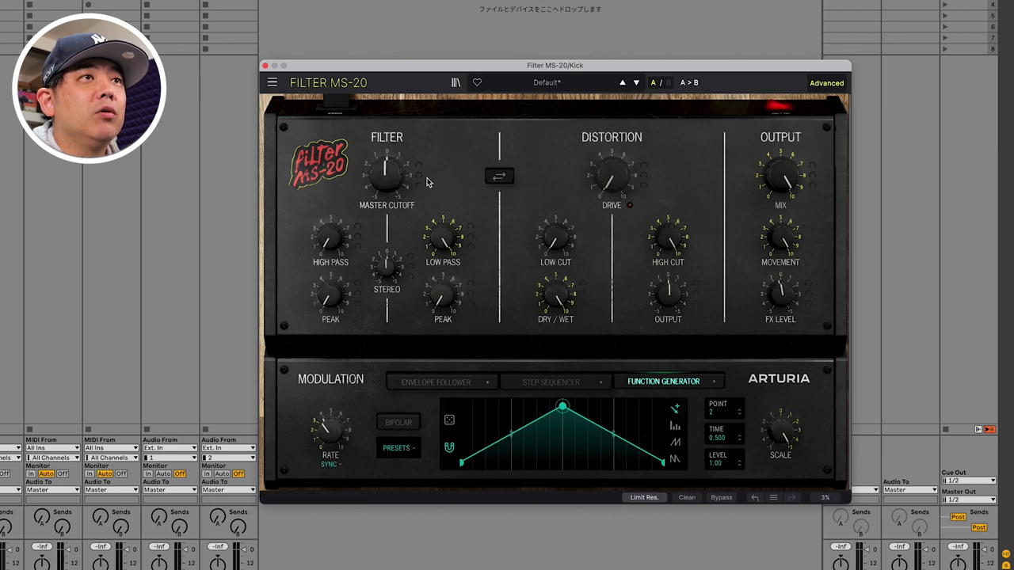
drag(419, 164, 419, 151)
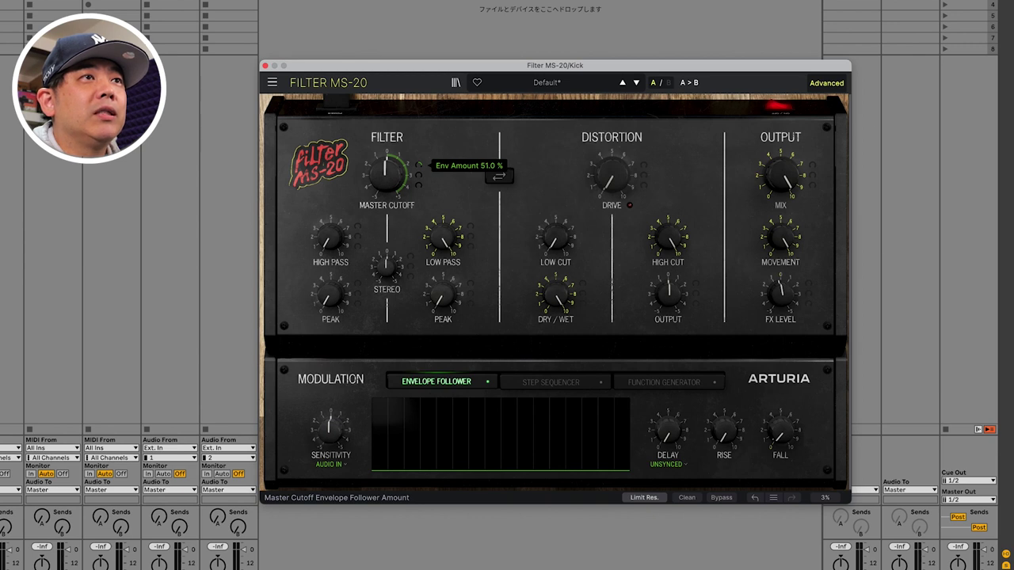
mouse_move(419, 150)
mouse_down()
mouse_move(419, 205)
mouse_move(419, 156)
mouse_up()
click(418, 175)
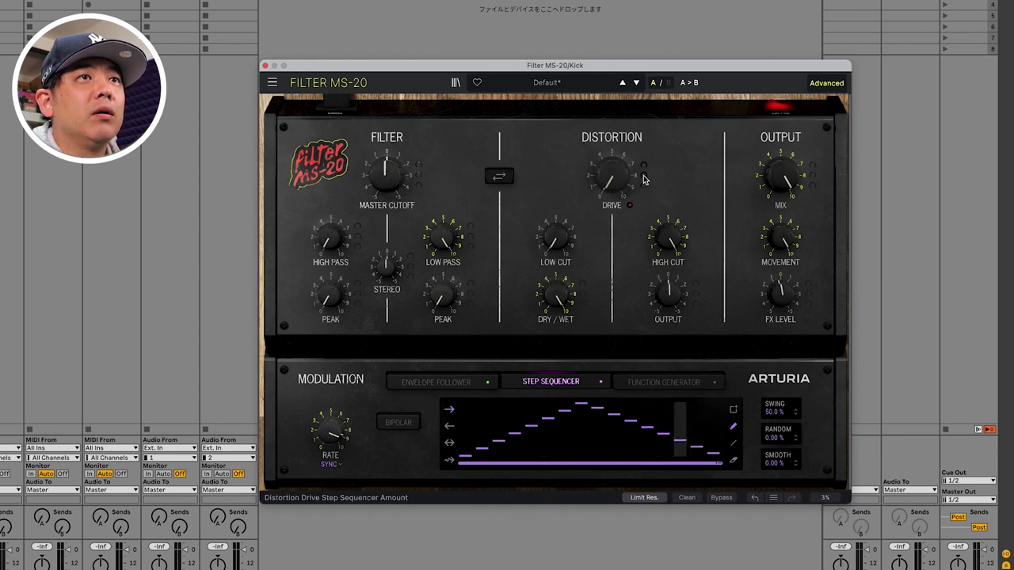
Try modulation amounts on the Distortion's Drive and Dry/Wet controls and on the output Mix.
drag(644, 166, 643, 186)
drag(812, 166, 812, 159)
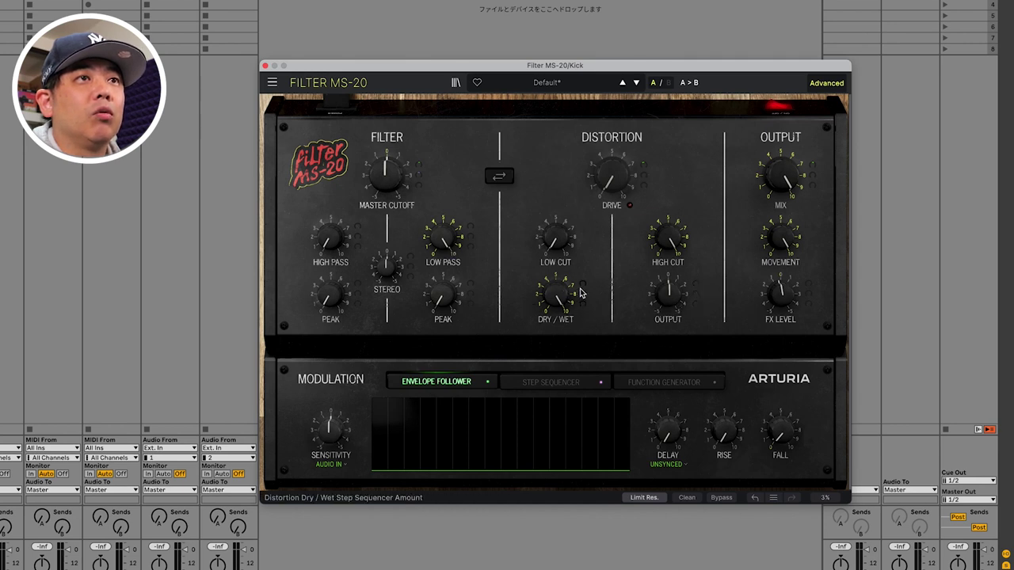
mouse_move(582, 289)
mouse_move(582, 290)
mouse_down()
mouse_move(582, 277)
mouse_move(582, 294)
mouse_up()
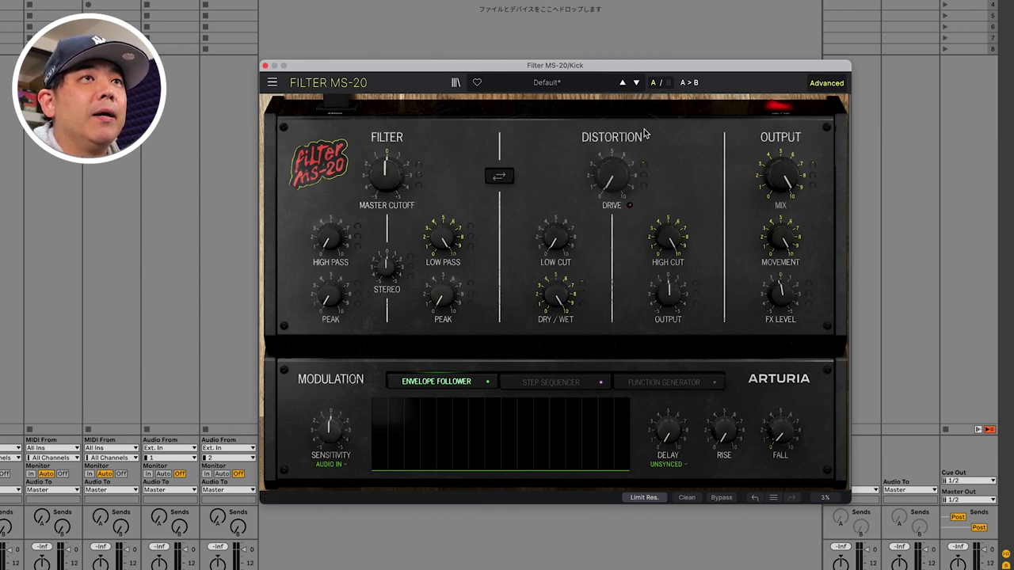
Load the Clean Resonance preset from the list of all presets.
click(594, 87)
mouse_move(575, 101)
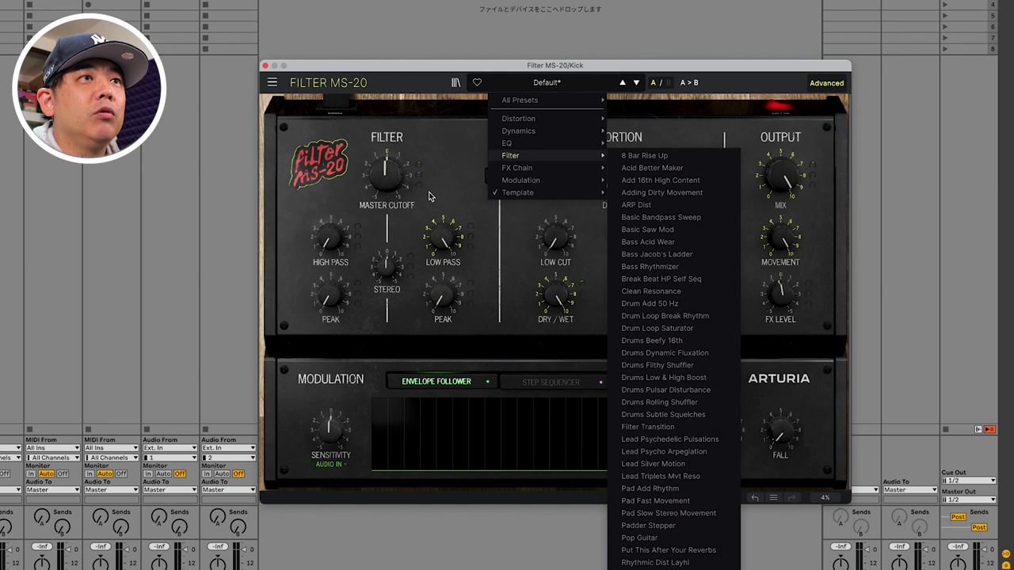
click(487, 186)
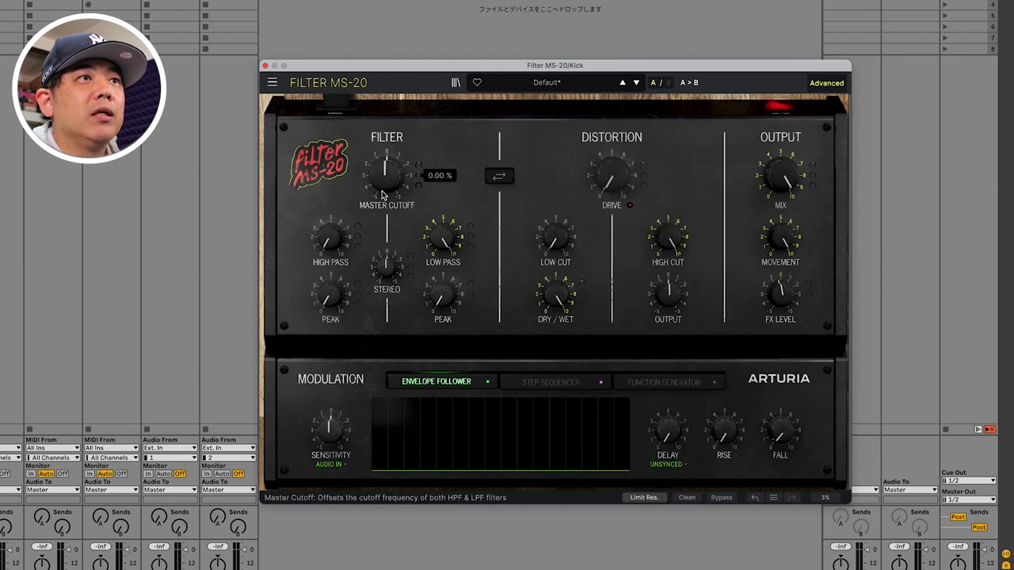
click(587, 91)
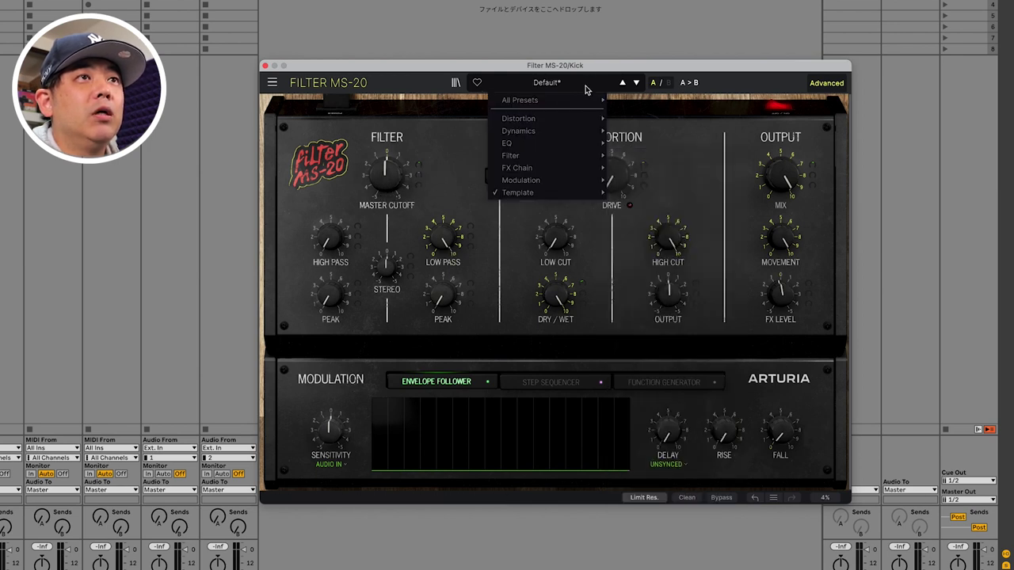
mouse_move(545, 125)
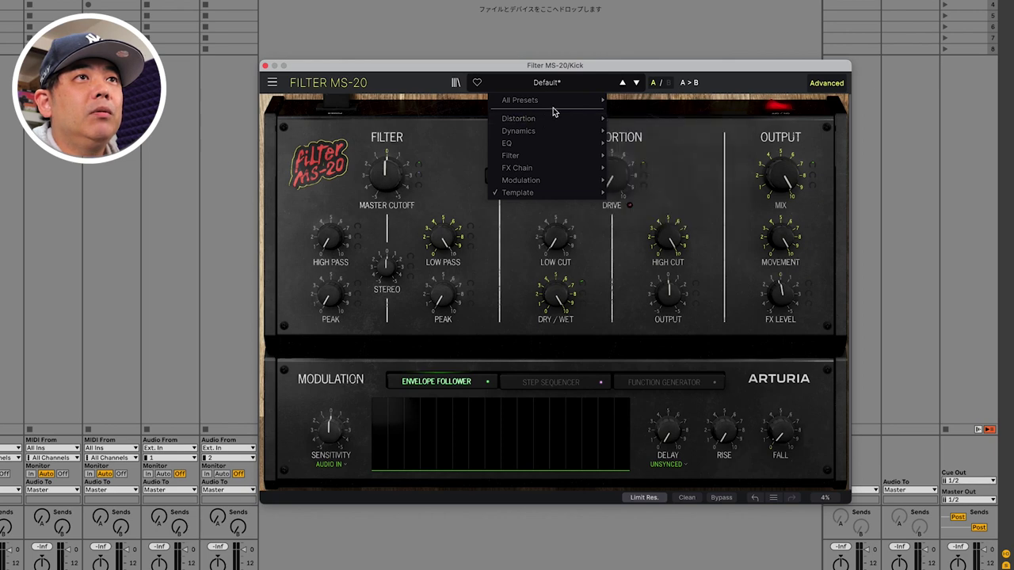
mouse_move(555, 105)
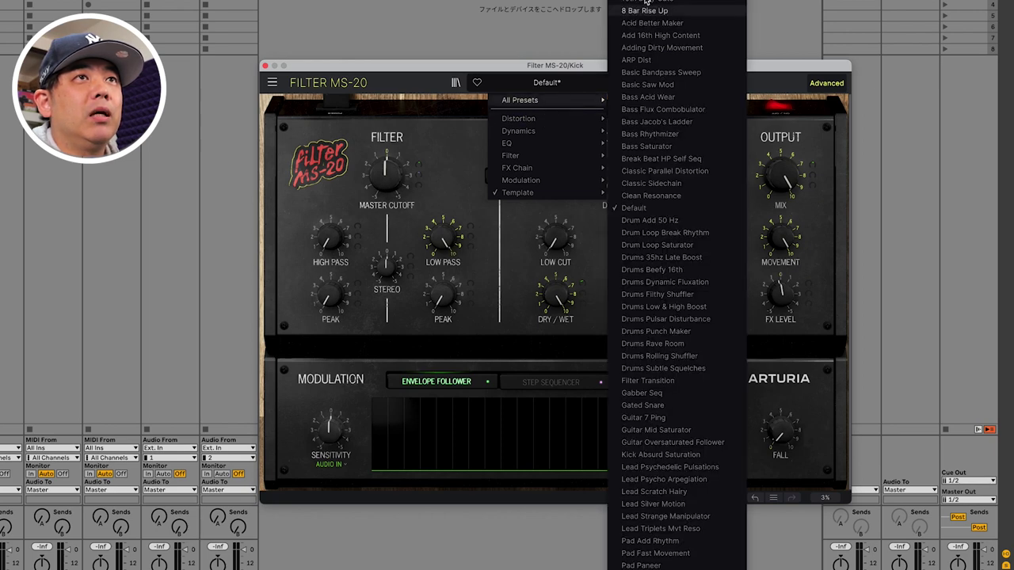
click(648, 196)
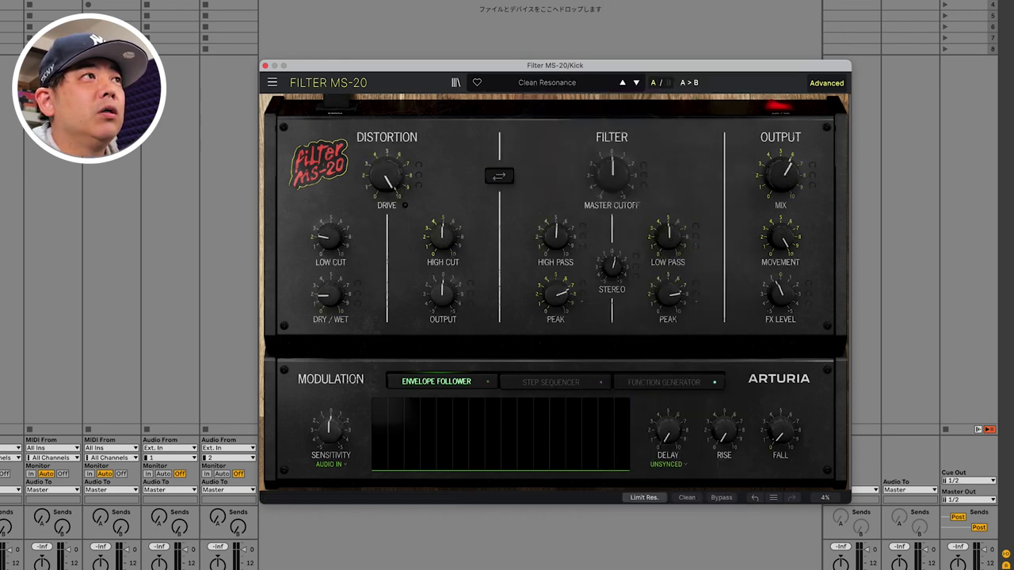
Play the loop while adjusting the Distortion Drive and turning down the filter's Master Cutoff.
key(space)
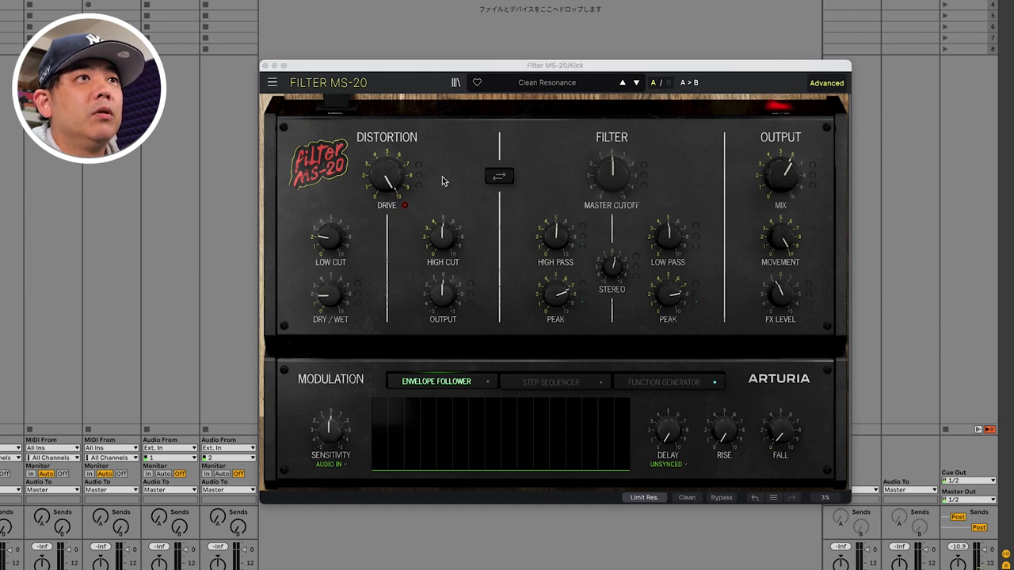
drag(379, 186, 383, 184)
mouse_move(612, 176)
drag(611, 176, 612, 221)
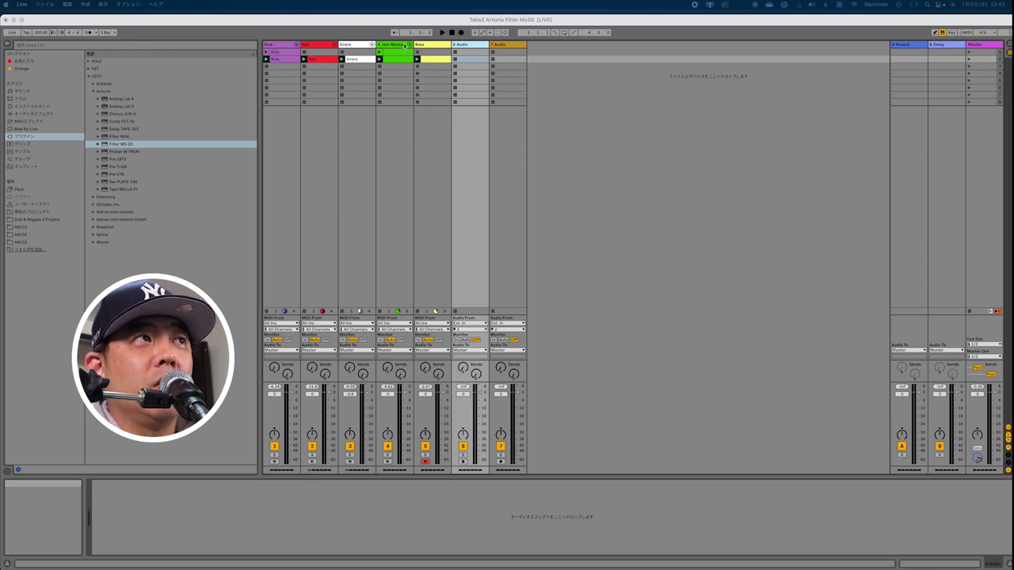
Select and record-arm the Jazz Master track, and do the same with the Bass track, leaving Bass armed.
click(405, 45)
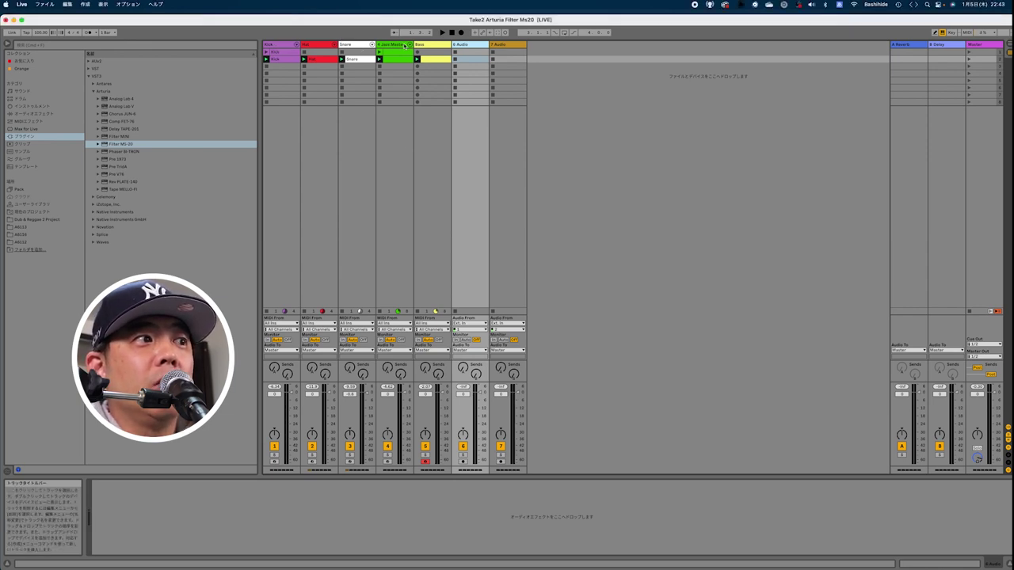
click(388, 462)
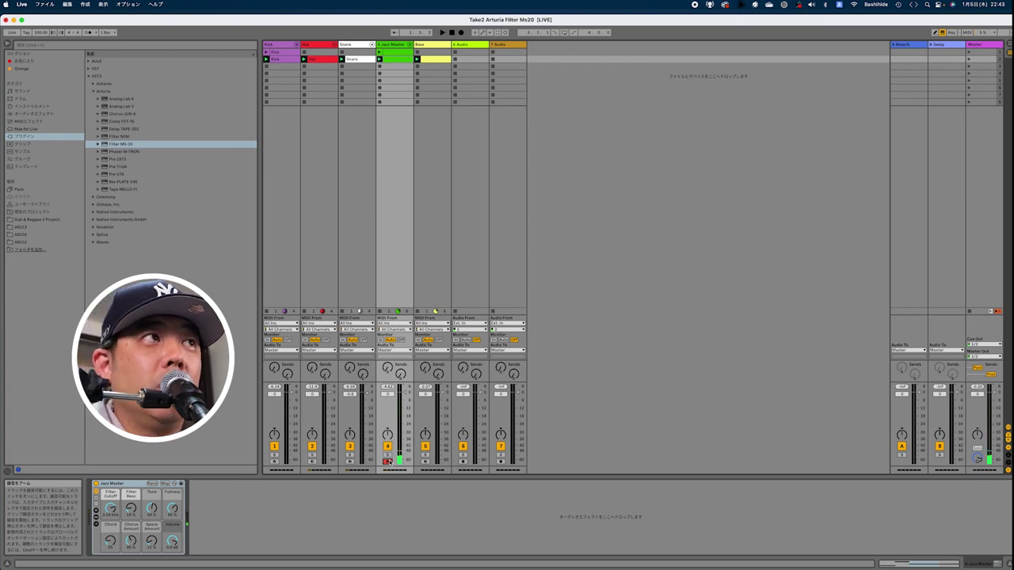
click(436, 45)
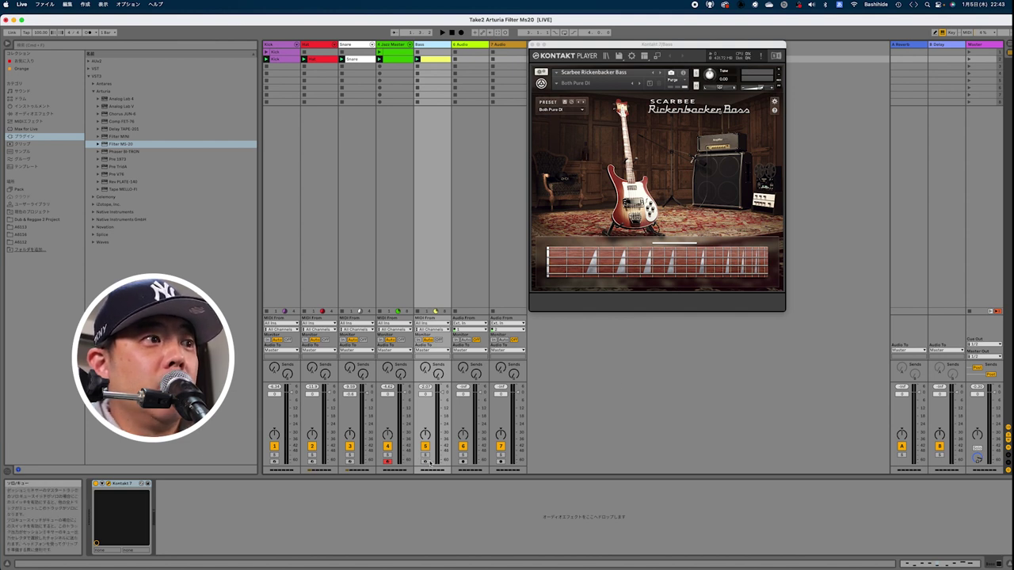
click(426, 461)
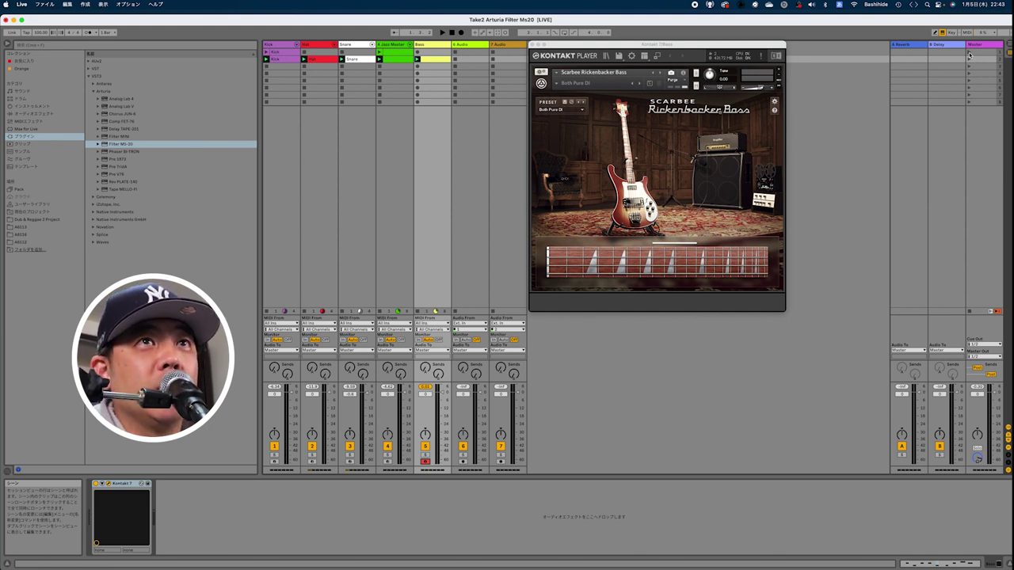
Launch scene 1 and scene 2 in turn to hear the loops, and stop playback.
click(969, 54)
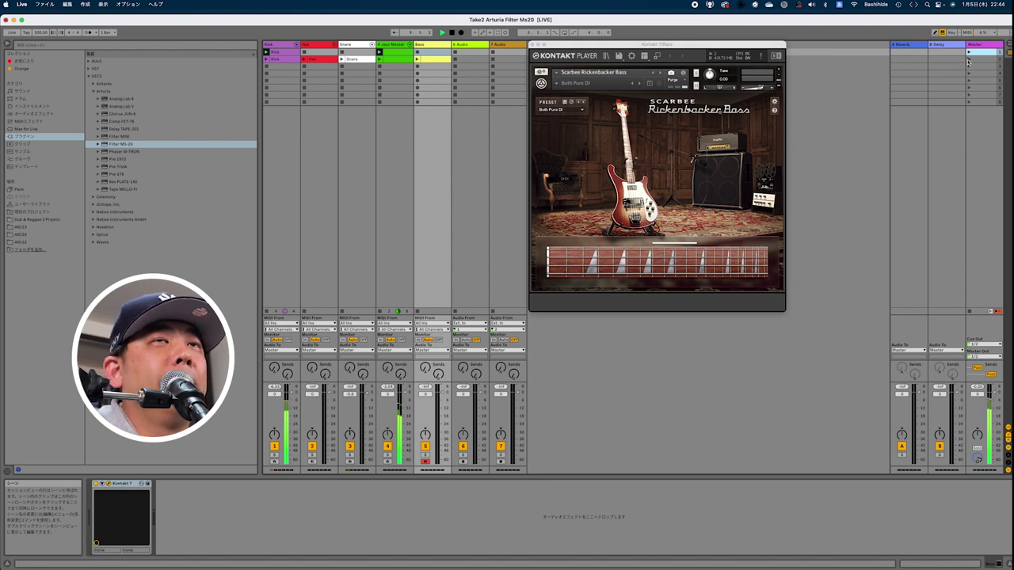
click(969, 59)
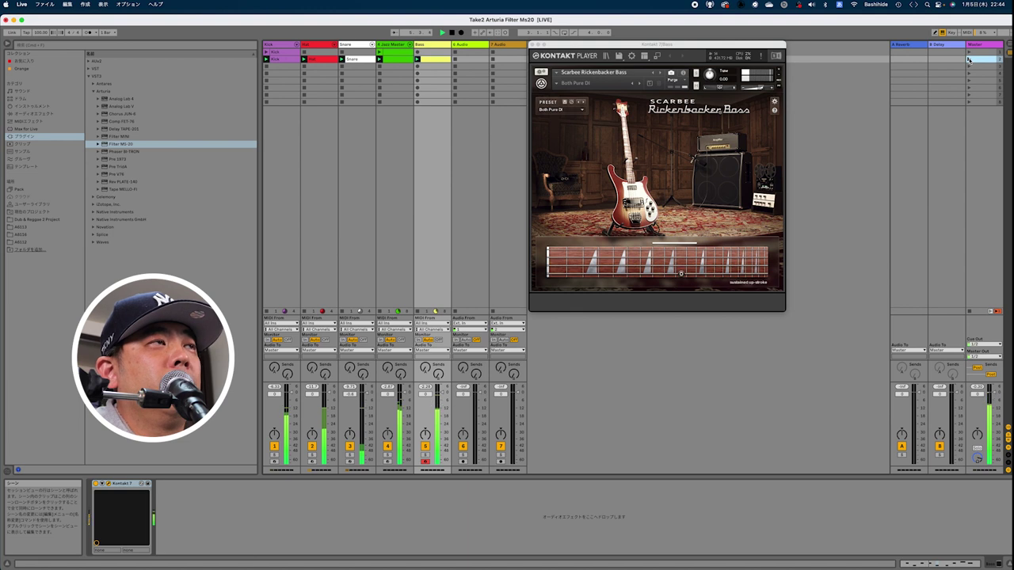
click(453, 33)
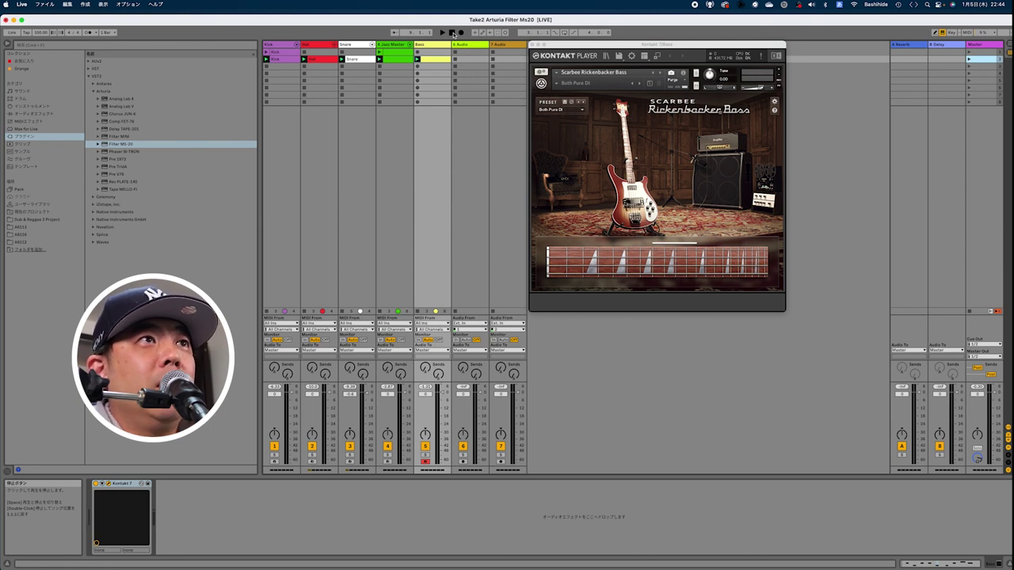
Insert the Filter MS-20 plug-in before the Limiter on the Kick track and move its window clear of the track headers.
click(280, 46)
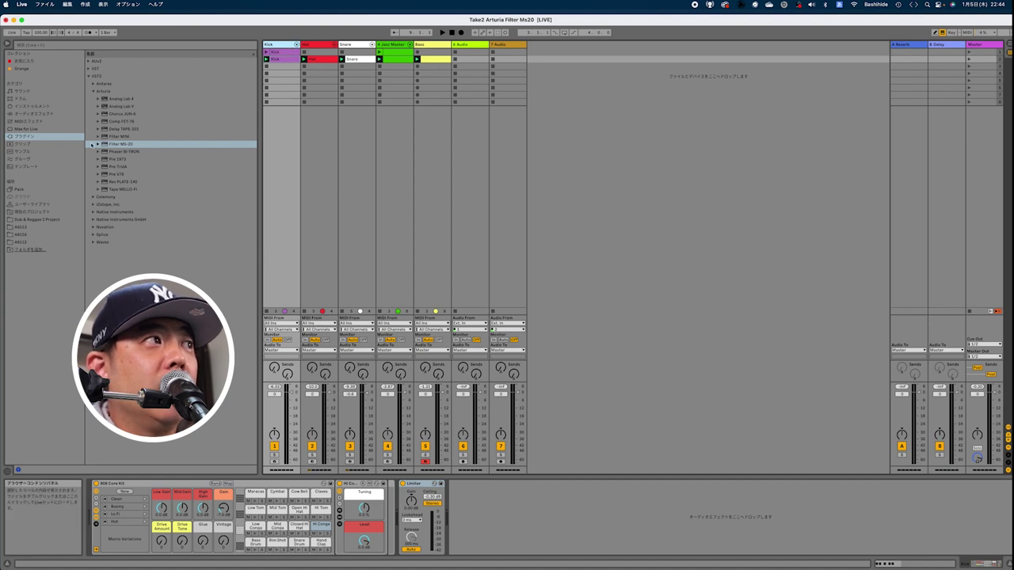
drag(103, 146, 393, 497)
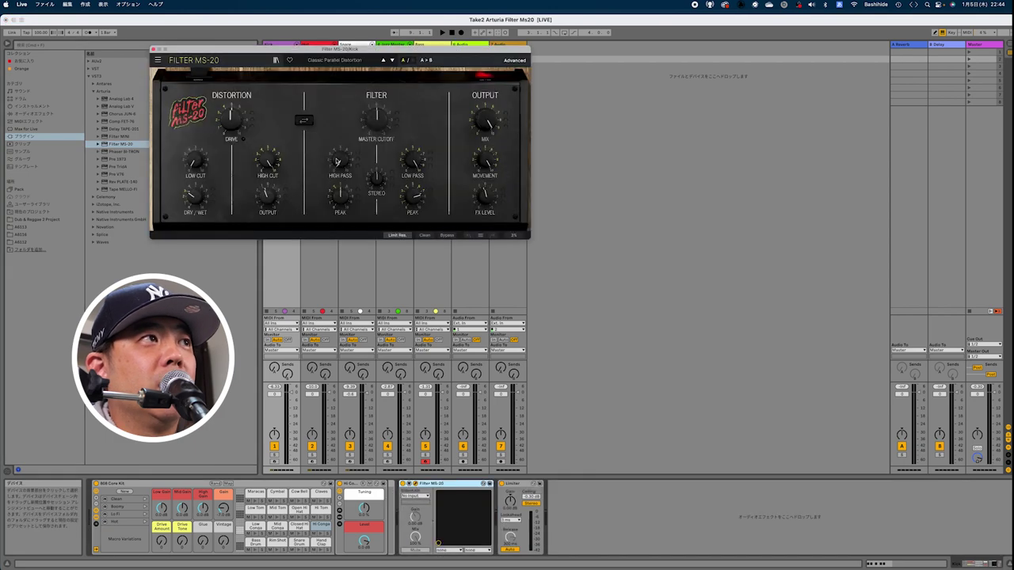
drag(322, 49, 506, 113)
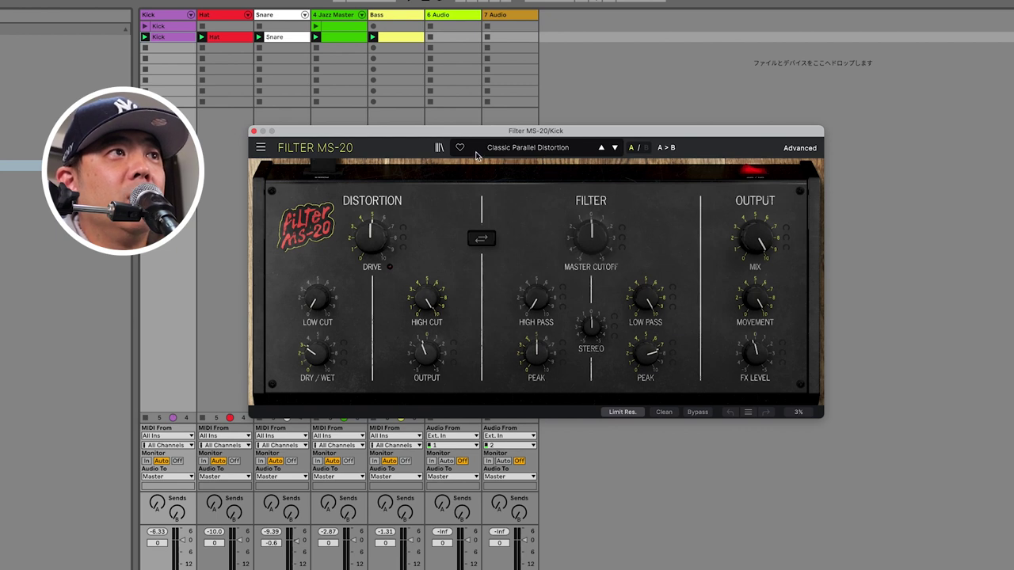
Load the Default template preset, and with the loop playing raise the Distortion Drive past midway and lower its High Cut to 12744 Hz.
click(549, 157)
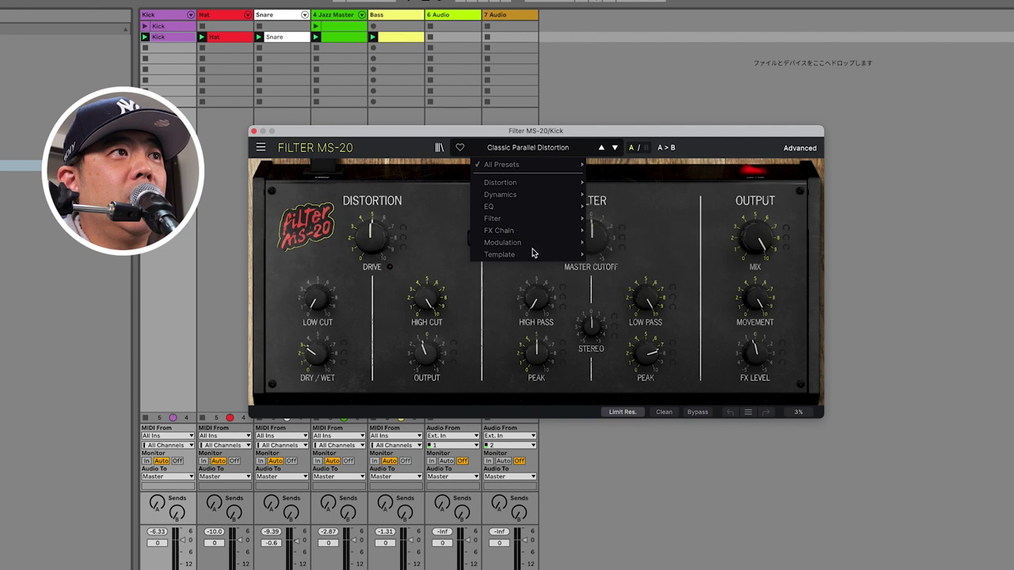
click(611, 256)
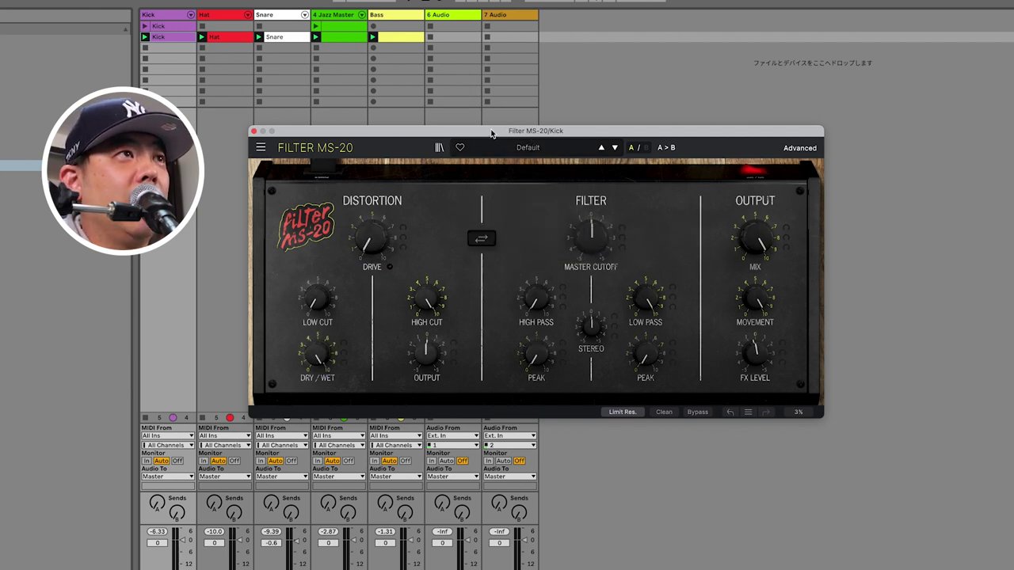
drag(492, 133, 510, 130)
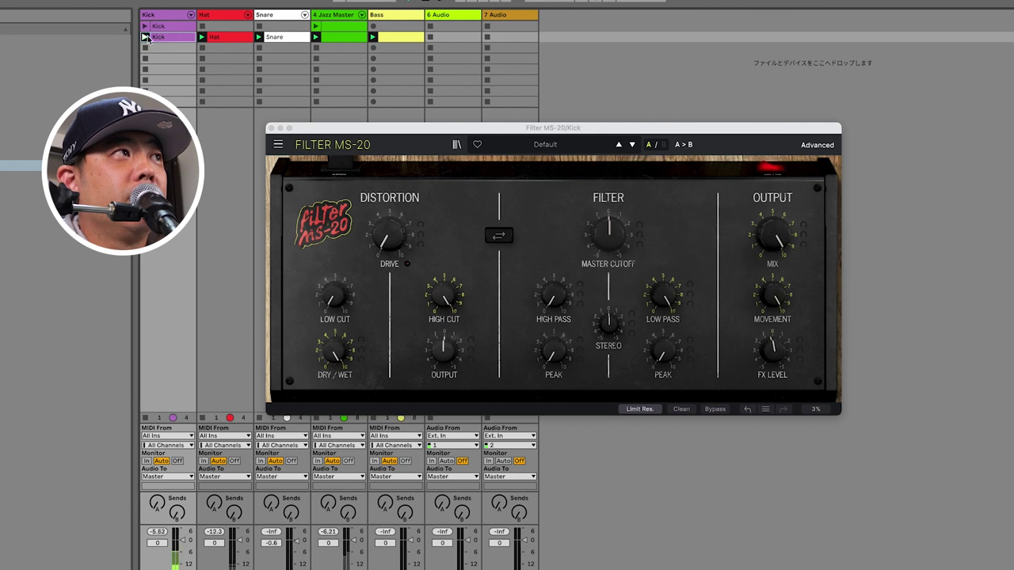
click(385, 235)
mouse_move(386, 234)
mouse_down()
mouse_move(386, 207)
mouse_move(389, 240)
mouse_up()
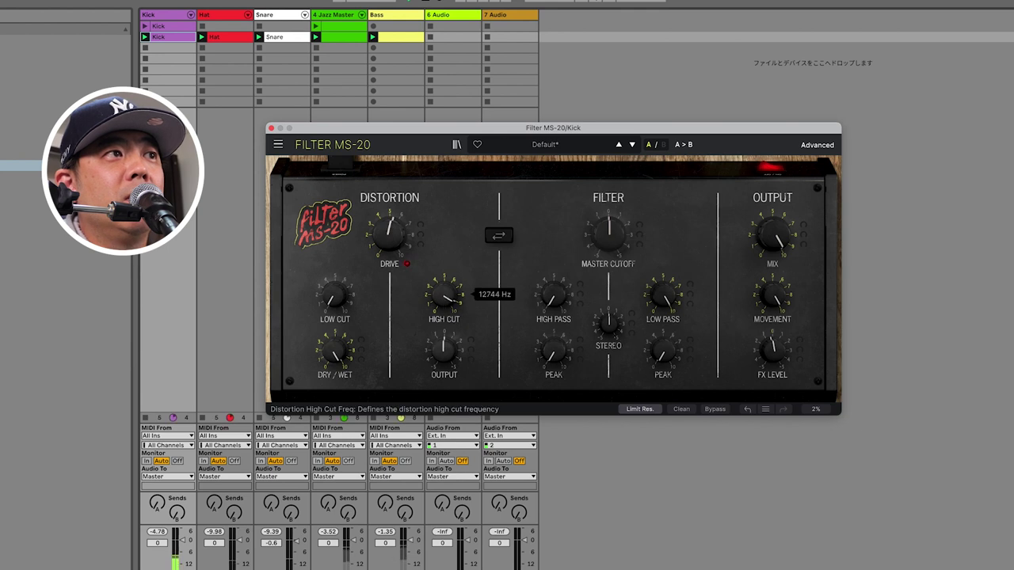
Show the advanced modulation section and redraw the Step Sequencer's step levels freehand with the pencil.
click(821, 147)
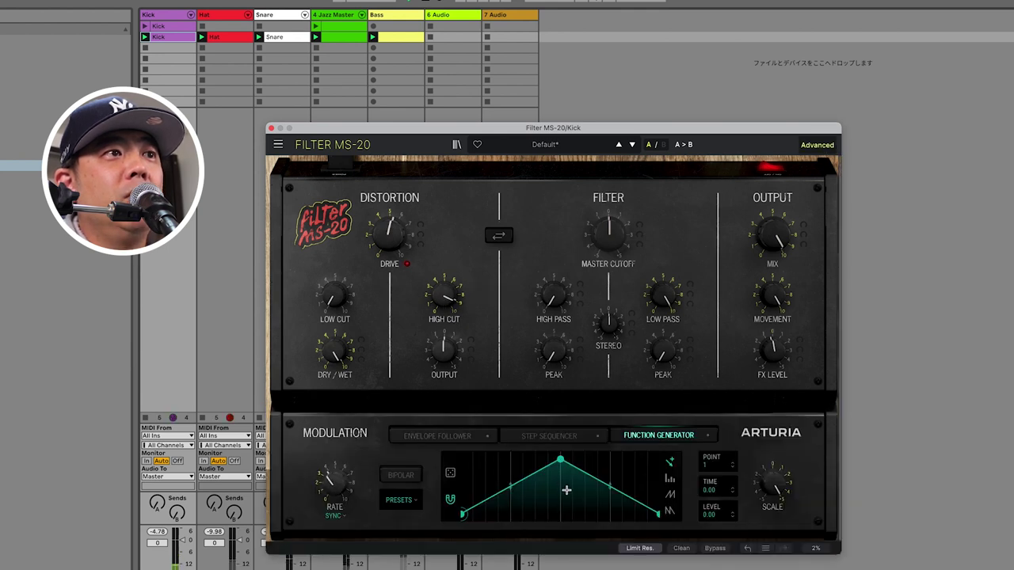
click(565, 439)
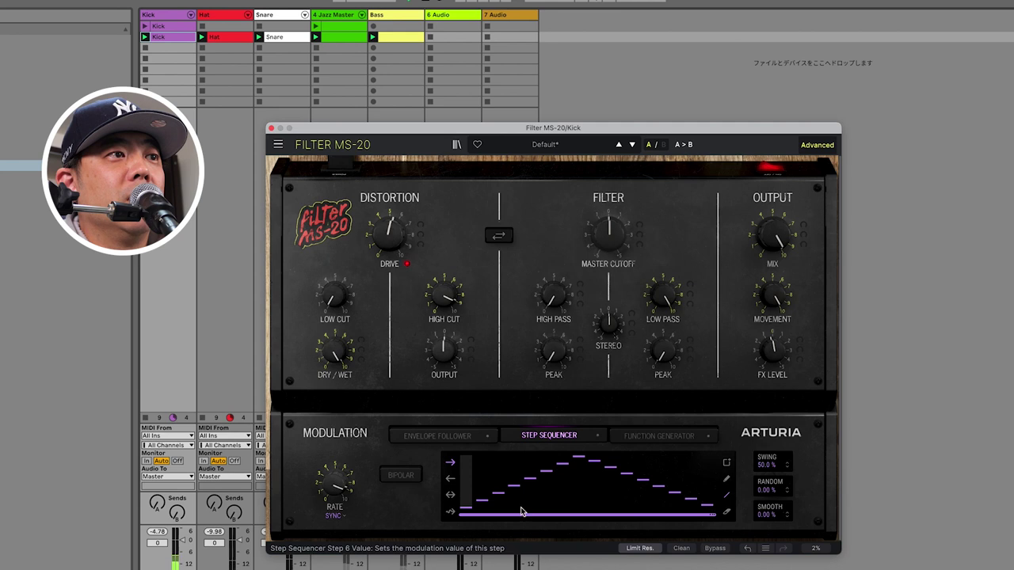
click(553, 481)
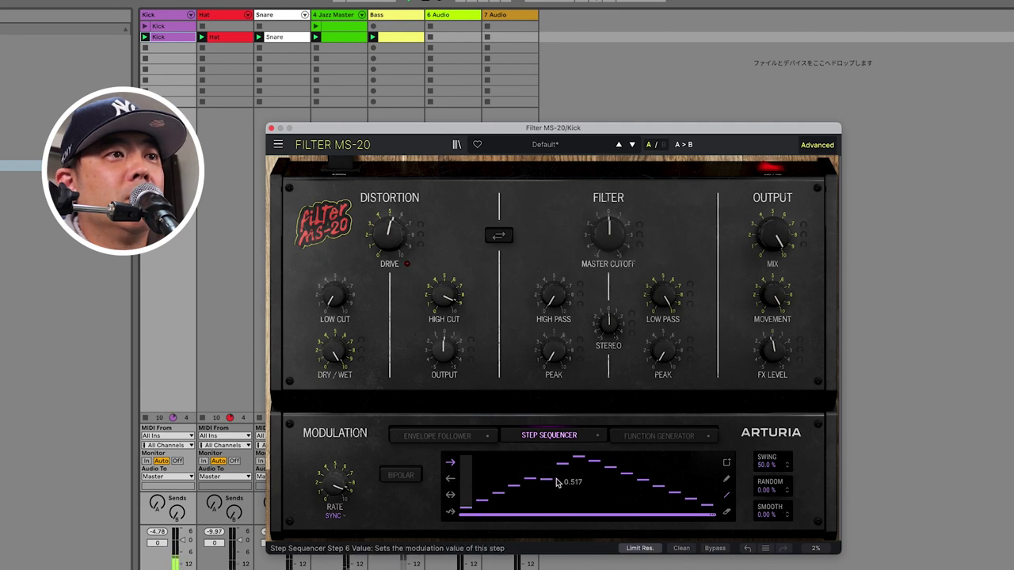
click(727, 478)
mouse_move(465, 507)
mouse_down()
mouse_move(607, 463)
mouse_move(633, 493)
mouse_move(707, 488)
mouse_up()
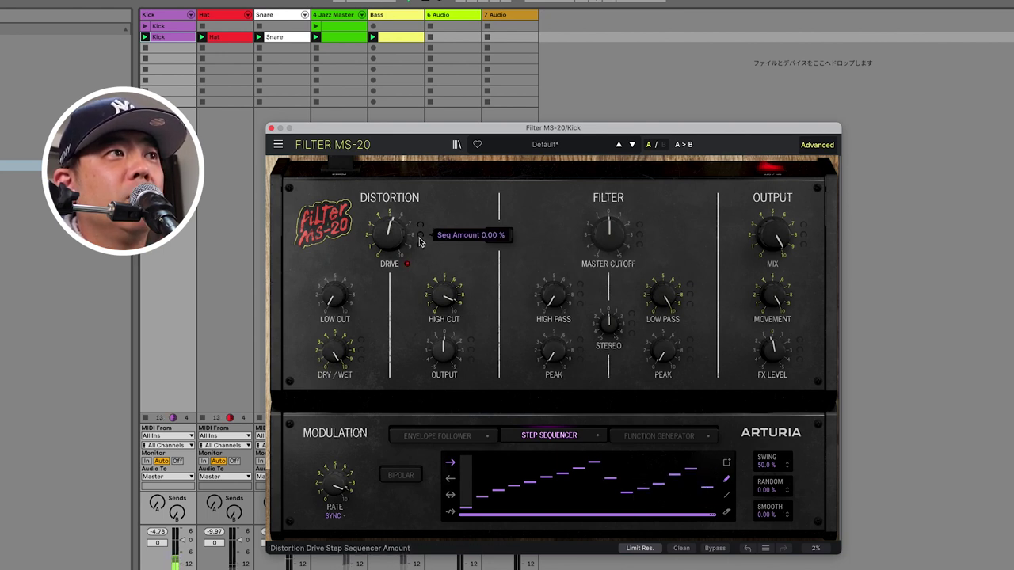
Assign Step Sequencer modulation to the Distortion Drive and raise the Drive to 30.8 dB.
drag(419, 241, 420, 230)
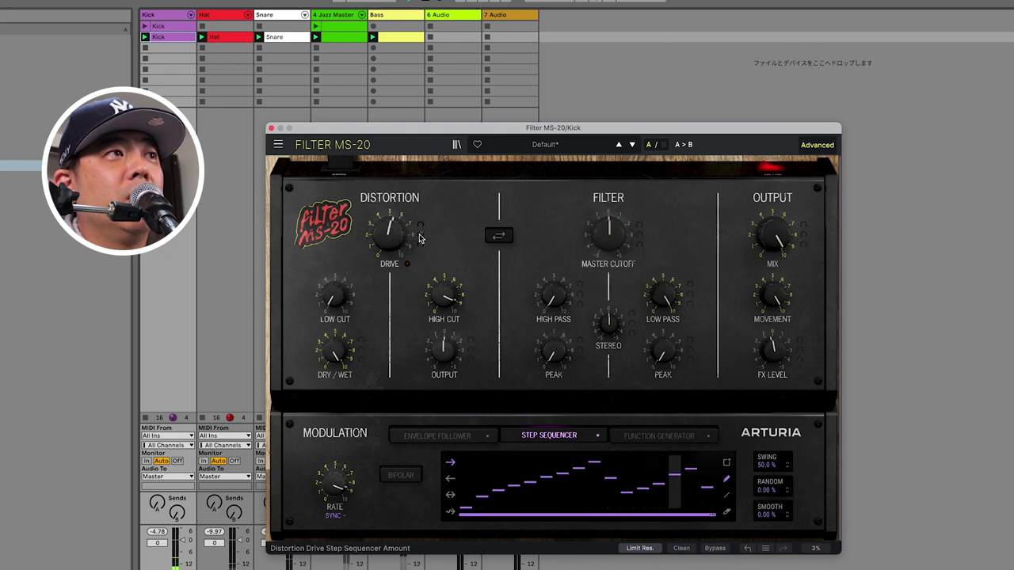
mouse_move(422, 240)
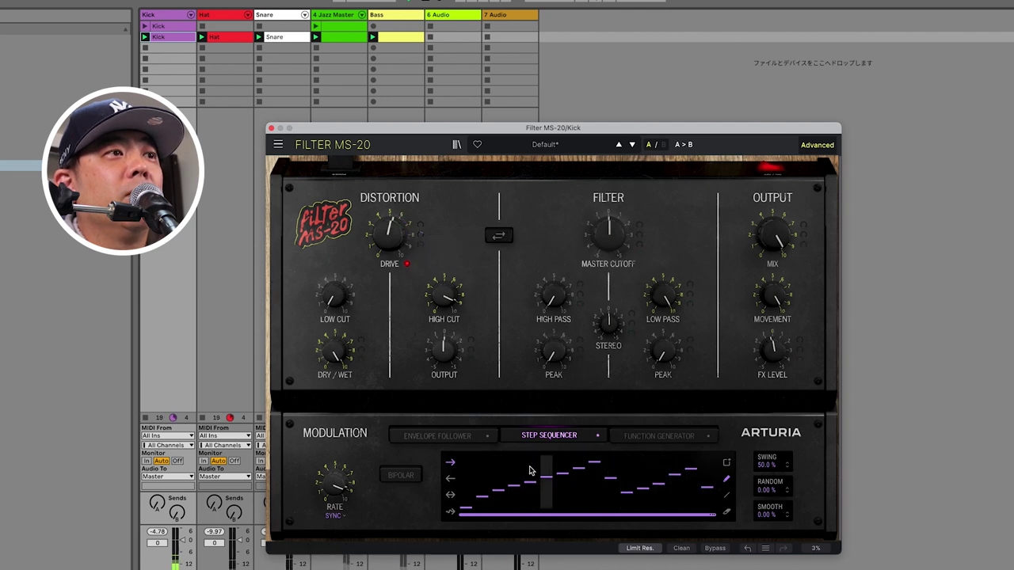
mouse_move(389, 232)
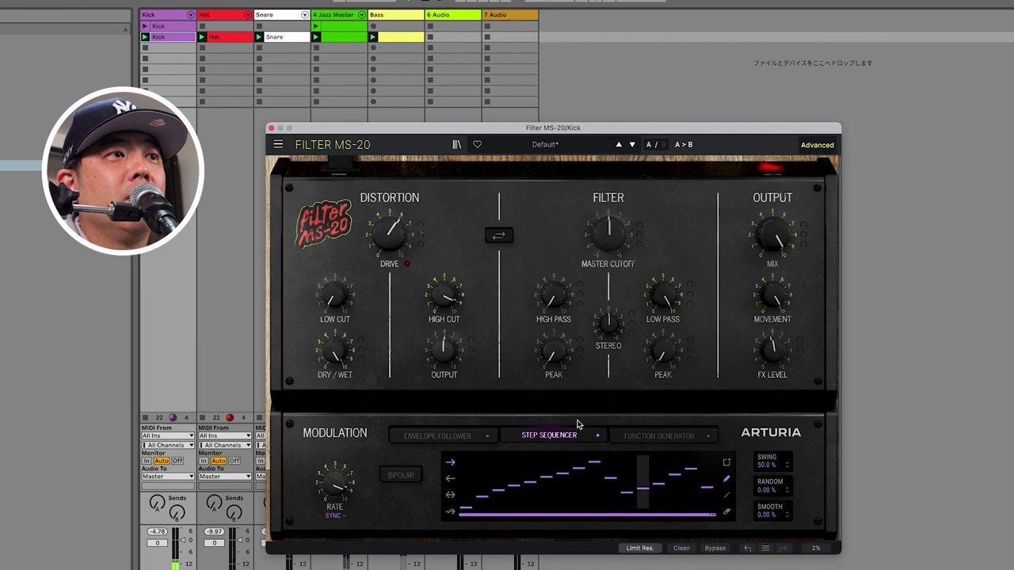
Reshape the Function Generator curve by lowering its peak and adding a point at time 0.625, level 0.630.
click(656, 440)
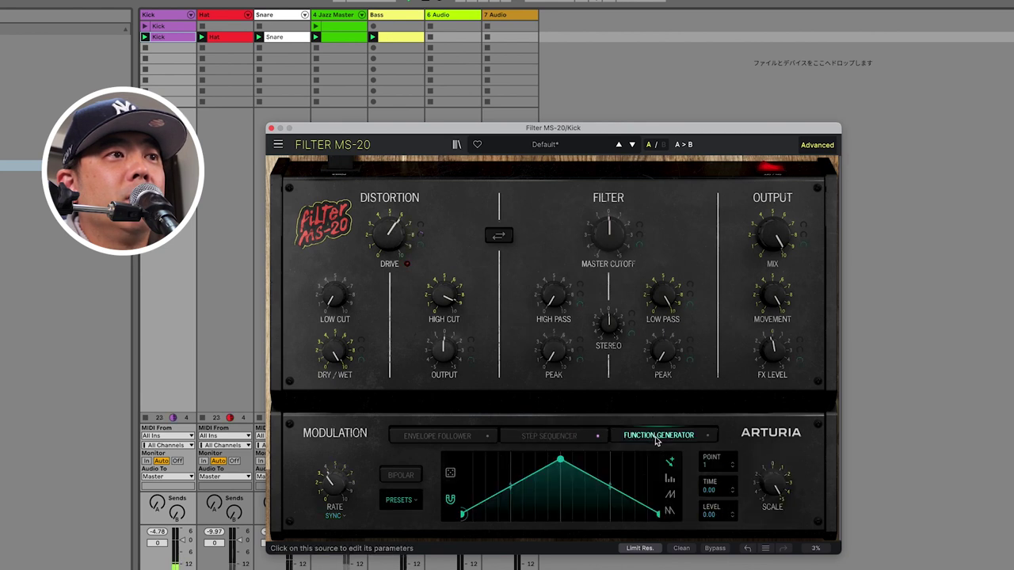
drag(560, 460, 585, 479)
double_click(572, 487)
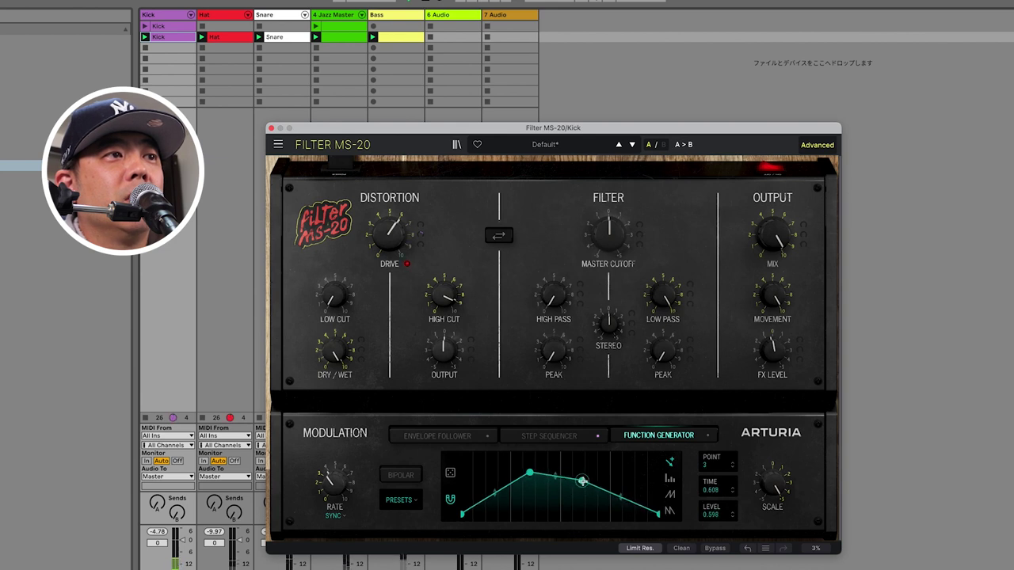
Assign Function Generator modulation to the Distortion Drive and set the Drive to 31.4 dB.
mouse_move(418, 247)
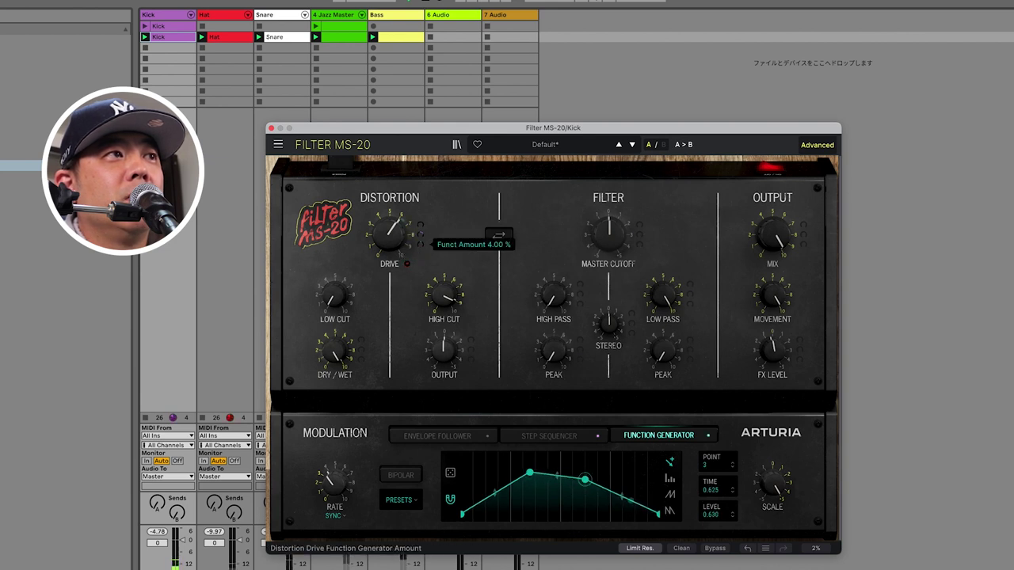
mouse_move(394, 232)
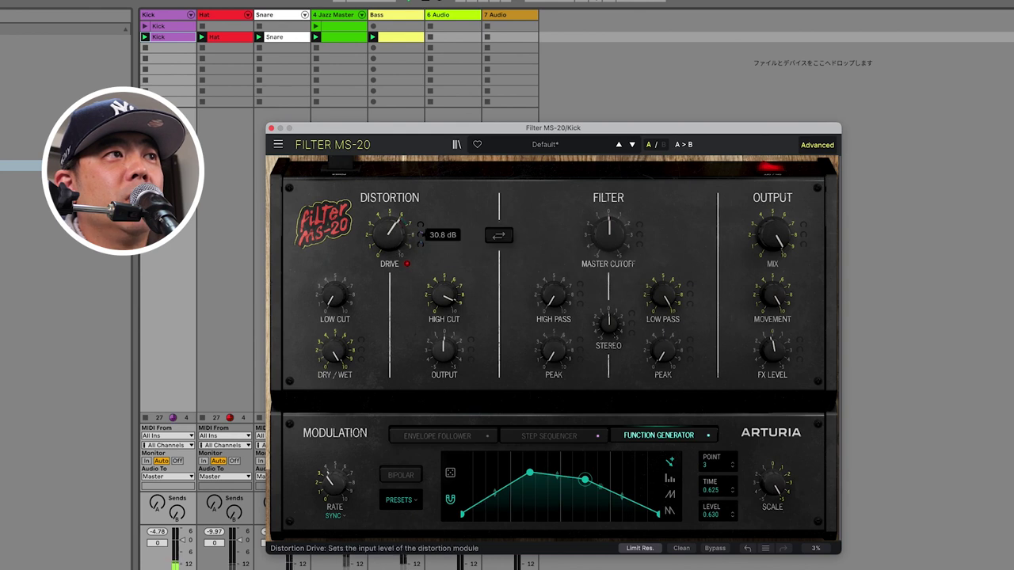
drag(394, 232, 394, 238)
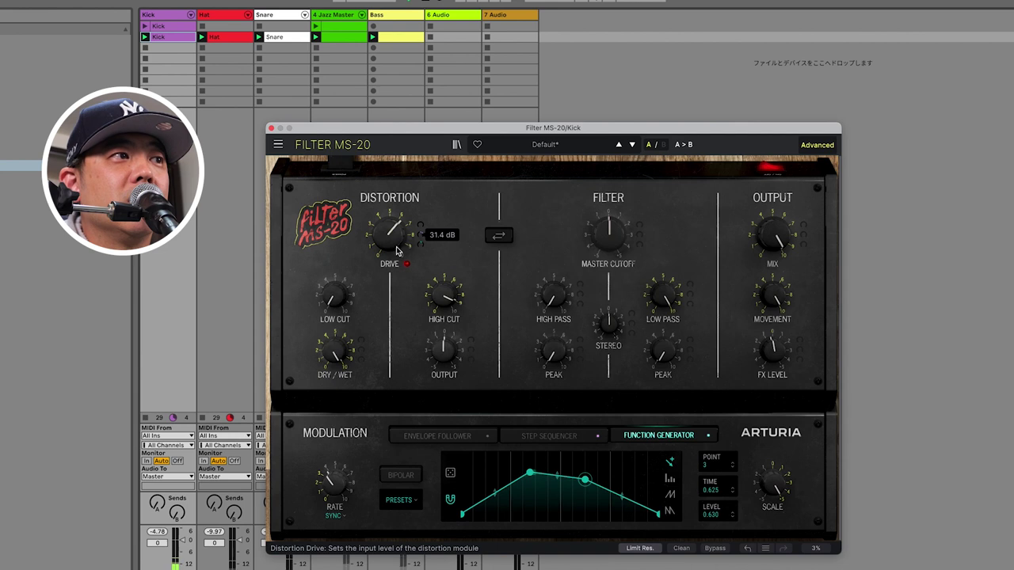
Apply the Sine function preset with its middle point lowered to level 0.402, and readjust its modulation amount on the Drive.
click(408, 503)
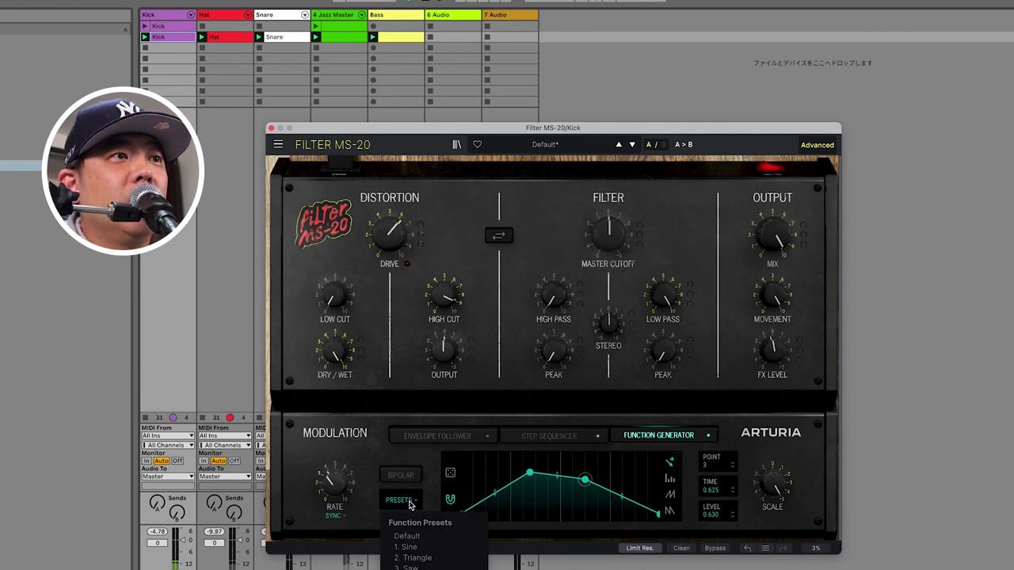
click(409, 547)
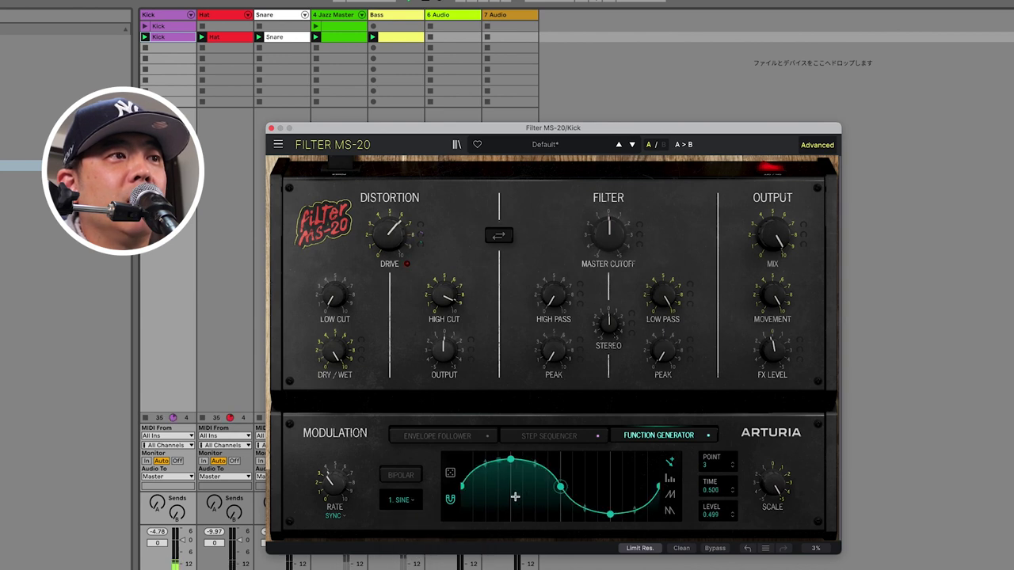
mouse_move(563, 491)
mouse_down()
mouse_move(559, 477)
mouse_move(560, 492)
mouse_up()
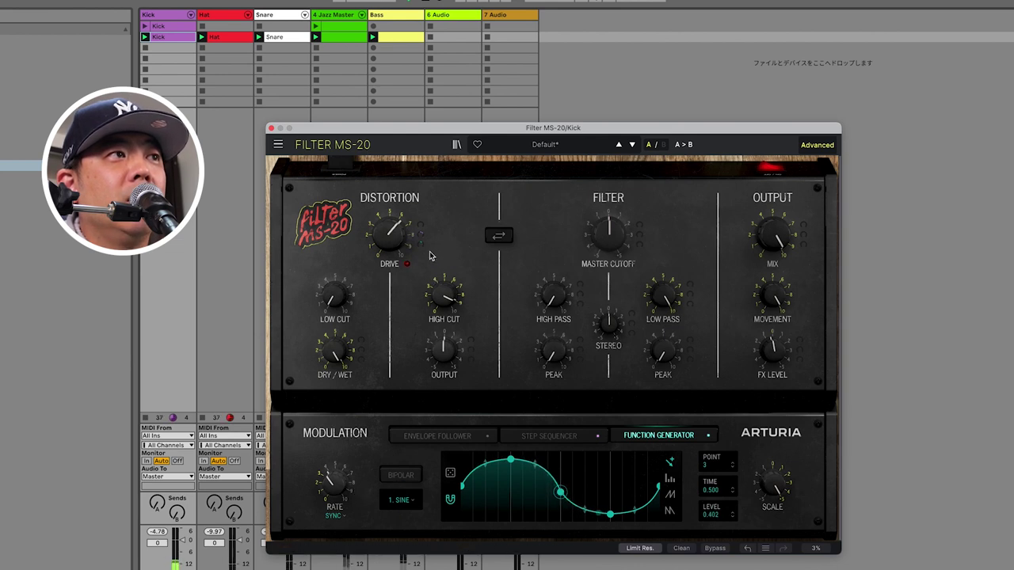
mouse_move(422, 245)
mouse_down()
mouse_move(422, 226)
mouse_move(422, 252)
mouse_up()
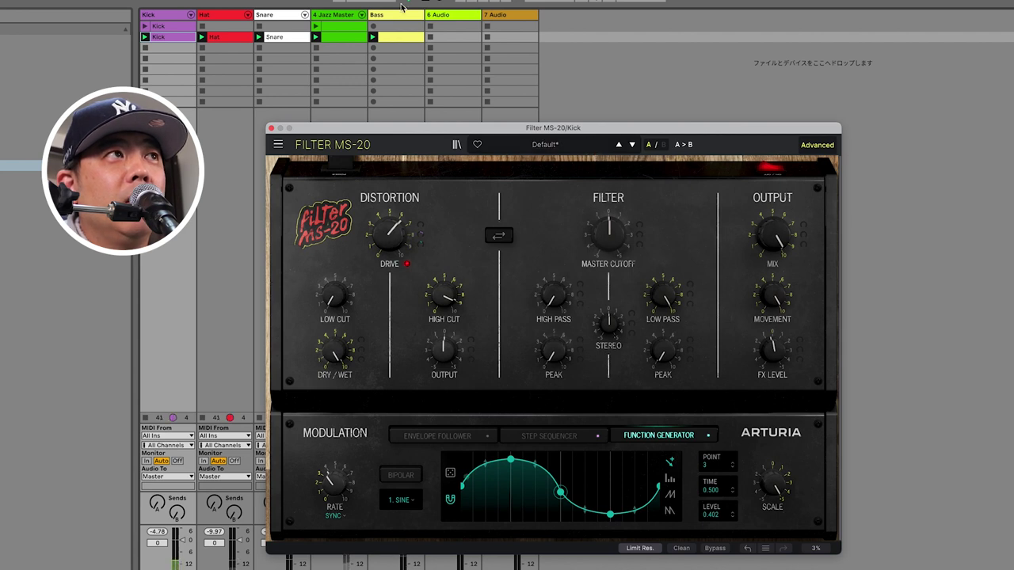
Stop playback, browse the preset categories and load the Drum Loop Break Rhythm preset.
click(430, 5)
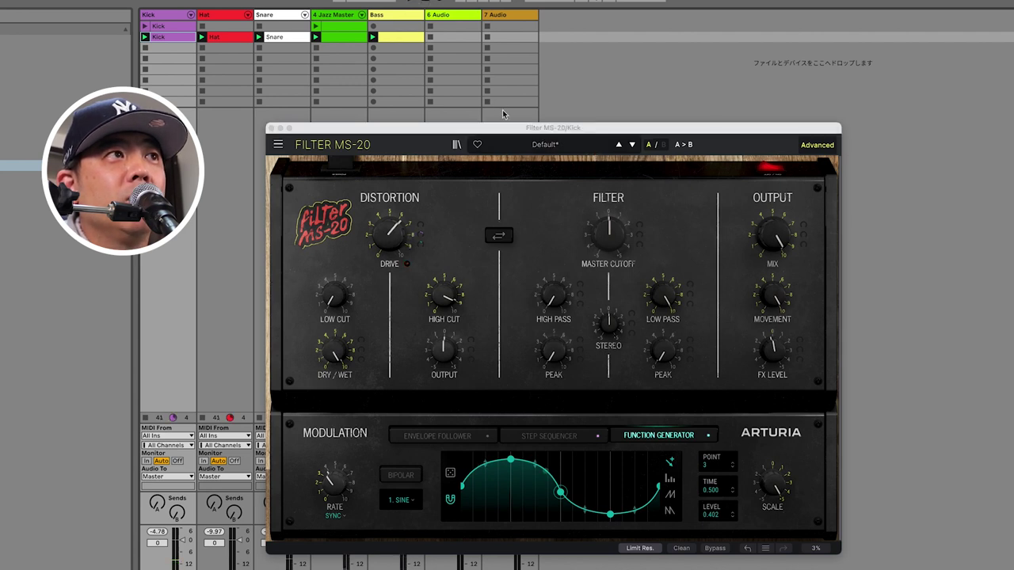
click(573, 148)
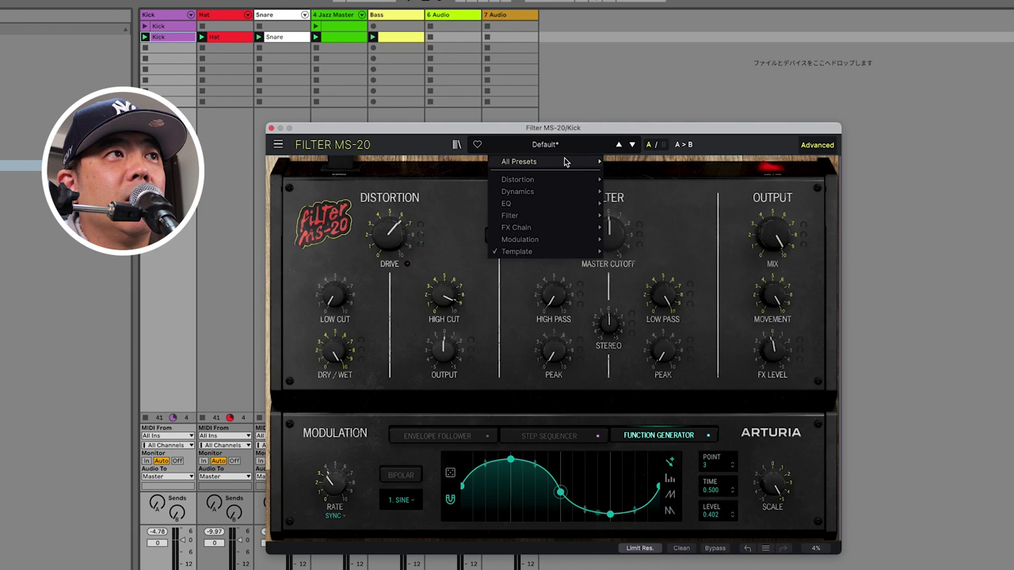
mouse_move(566, 162)
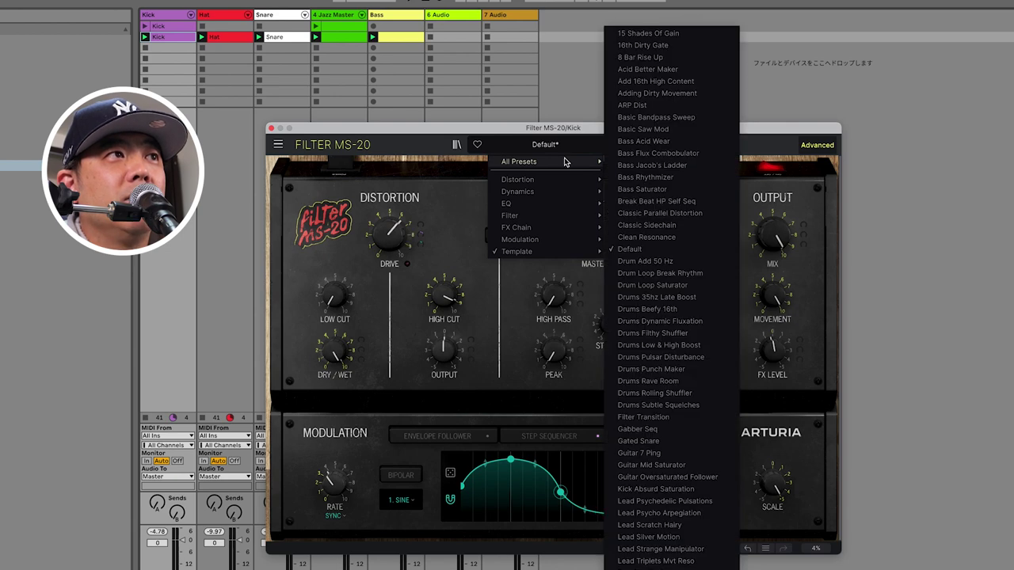
mouse_move(546, 182)
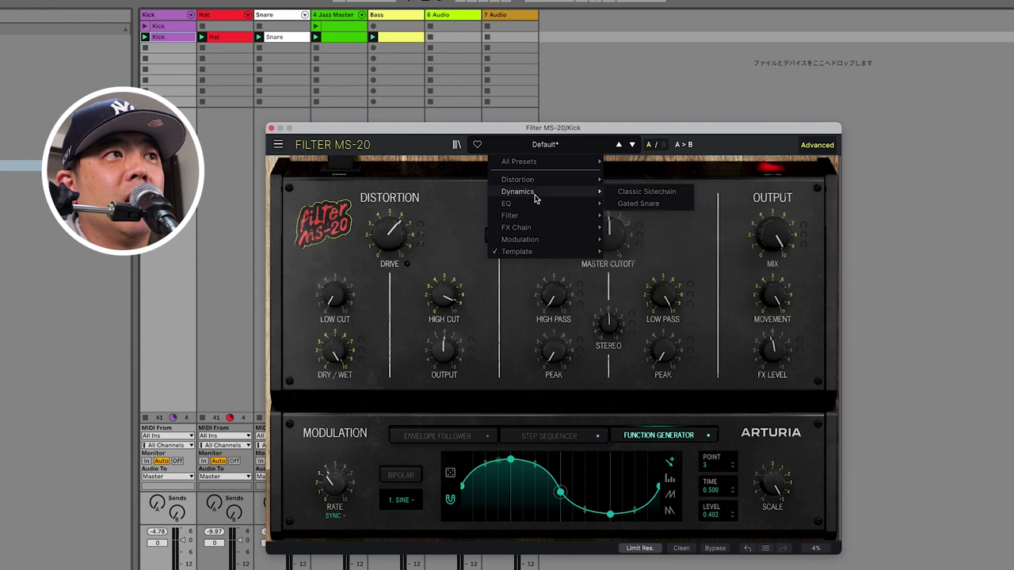
mouse_move(533, 221)
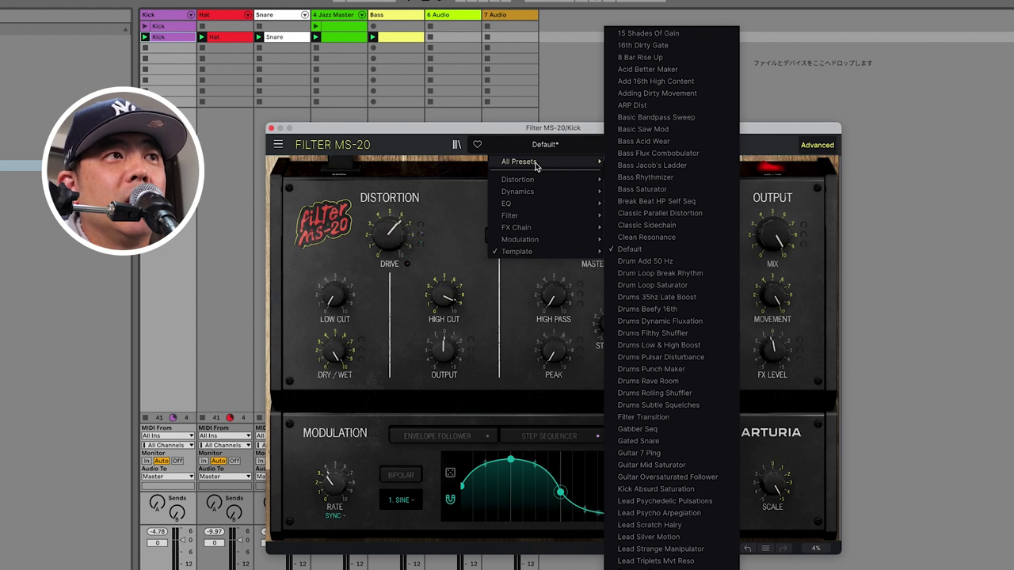
click(629, 277)
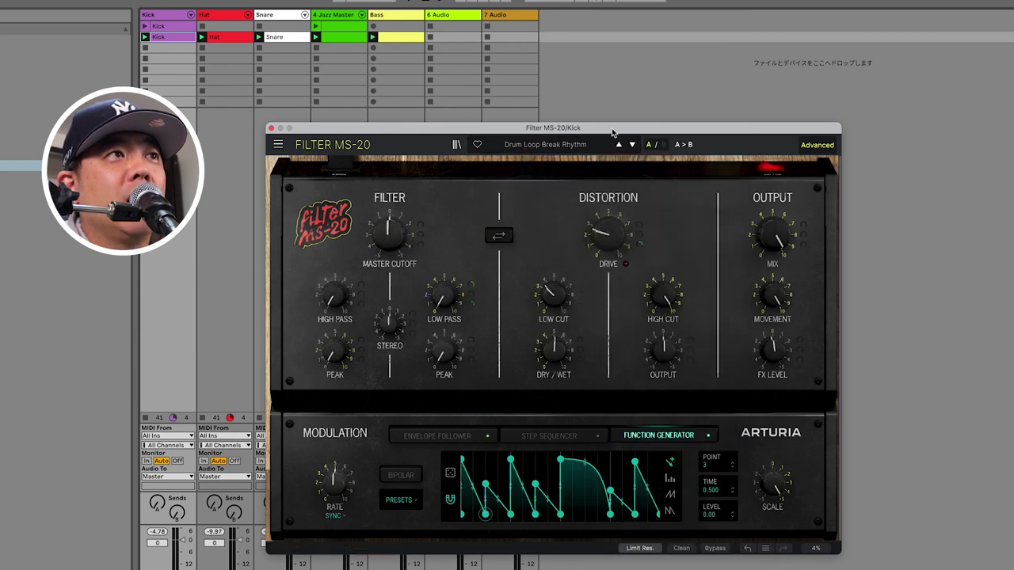
drag(611, 129, 614, 130)
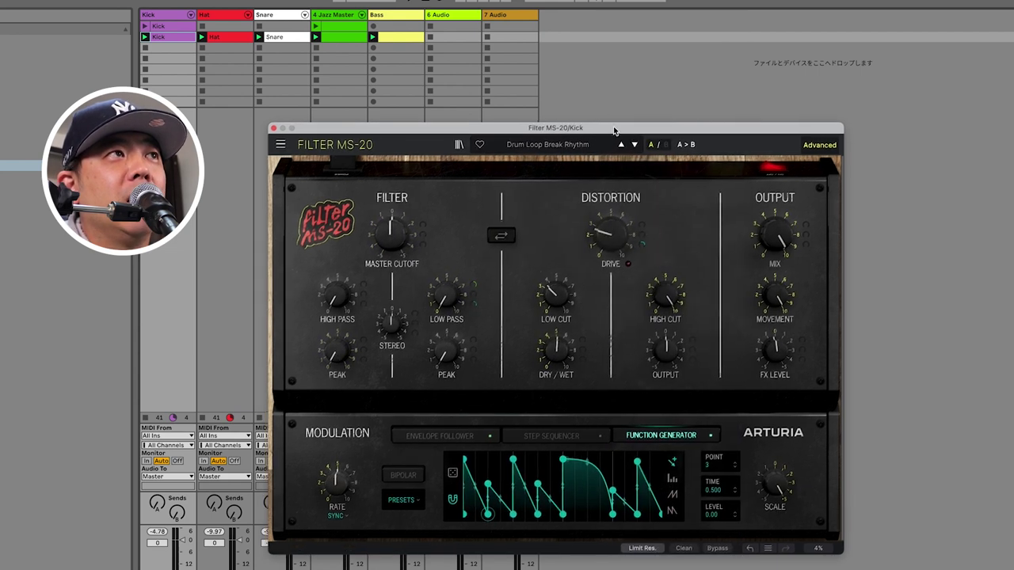
Play the loop, turn the Master Cutoff down to -28.8 % and modulate it with the Envelope Follower and the Function Generator.
click(412, 3)
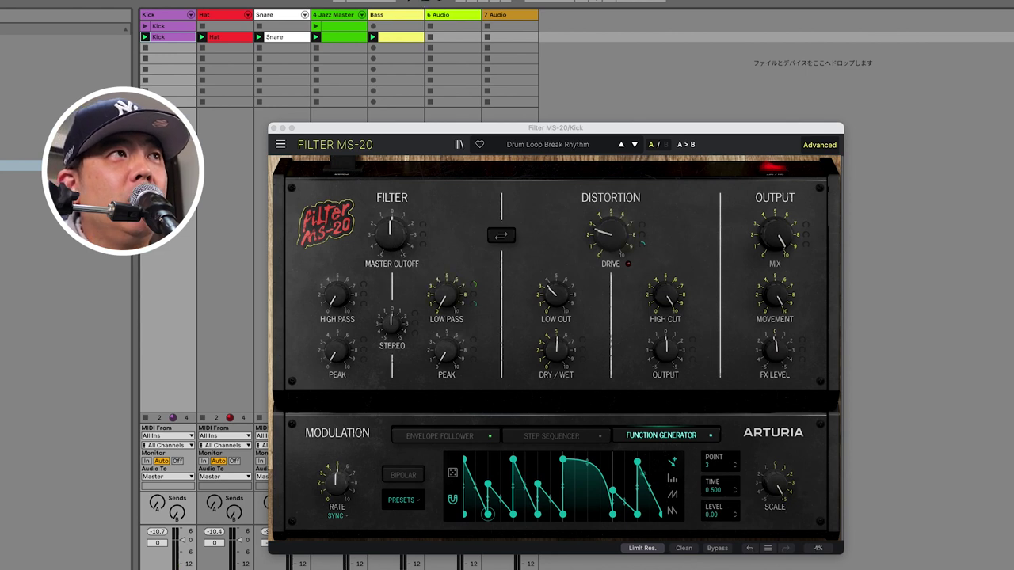
mouse_move(392, 232)
mouse_down()
mouse_move(391, 220)
mouse_move(387, 252)
mouse_up()
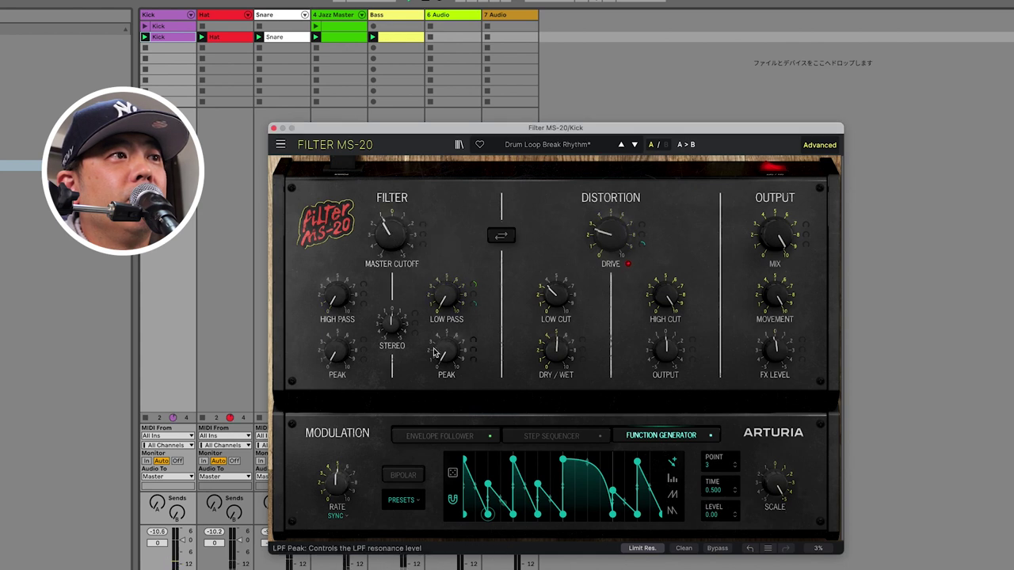
click(438, 445)
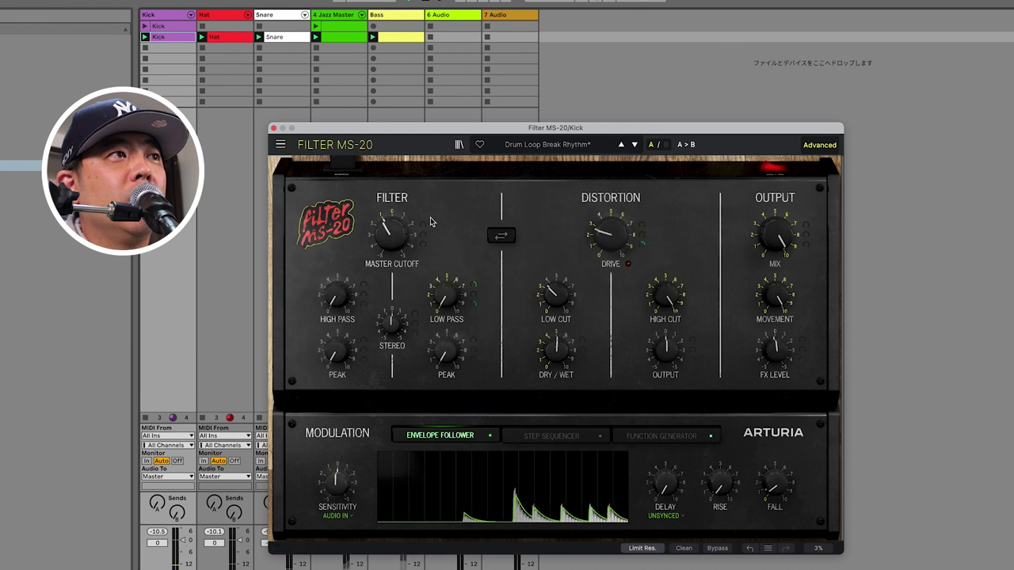
drag(423, 226, 388, 242)
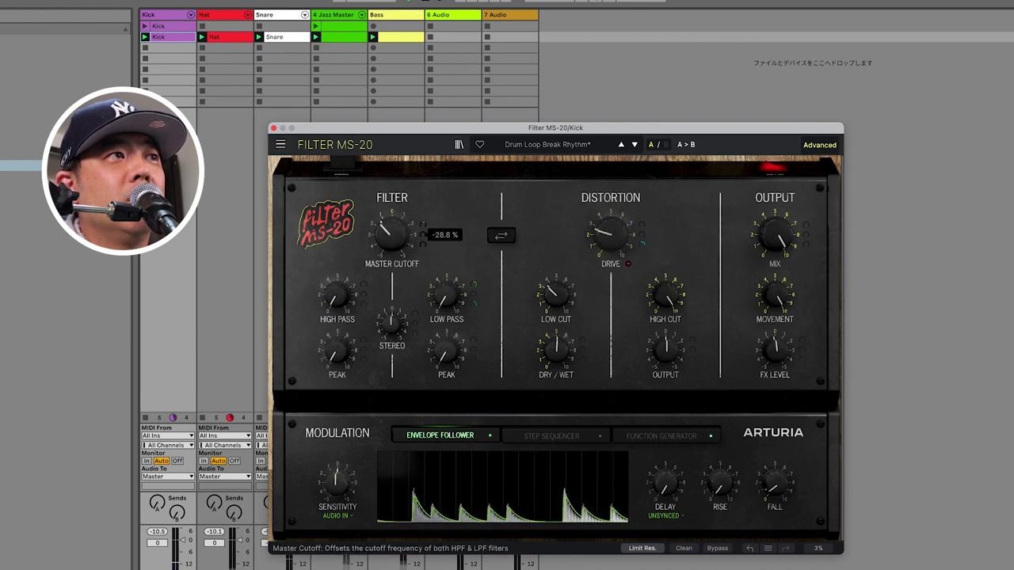
click(635, 441)
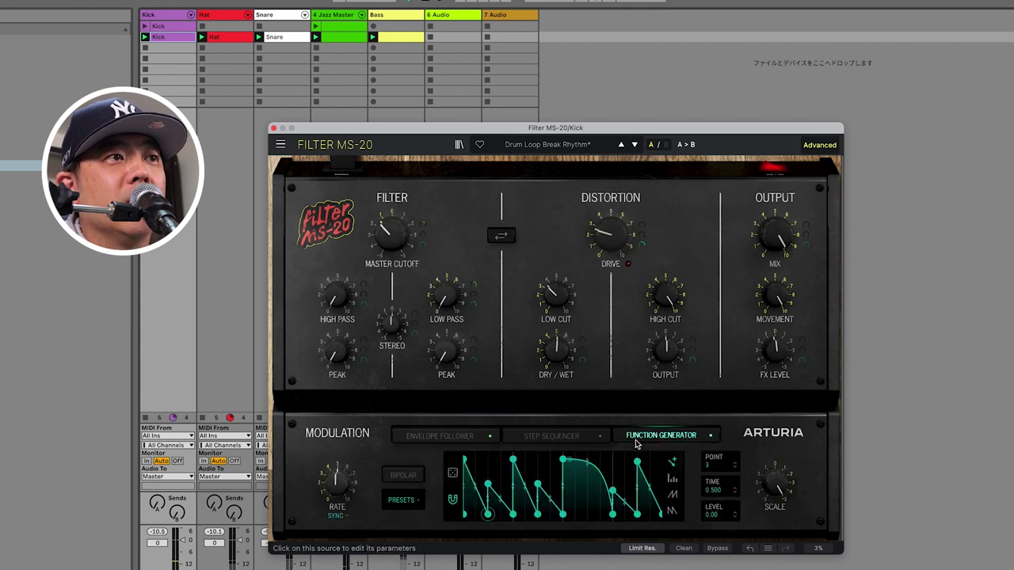
drag(423, 246, 423, 242)
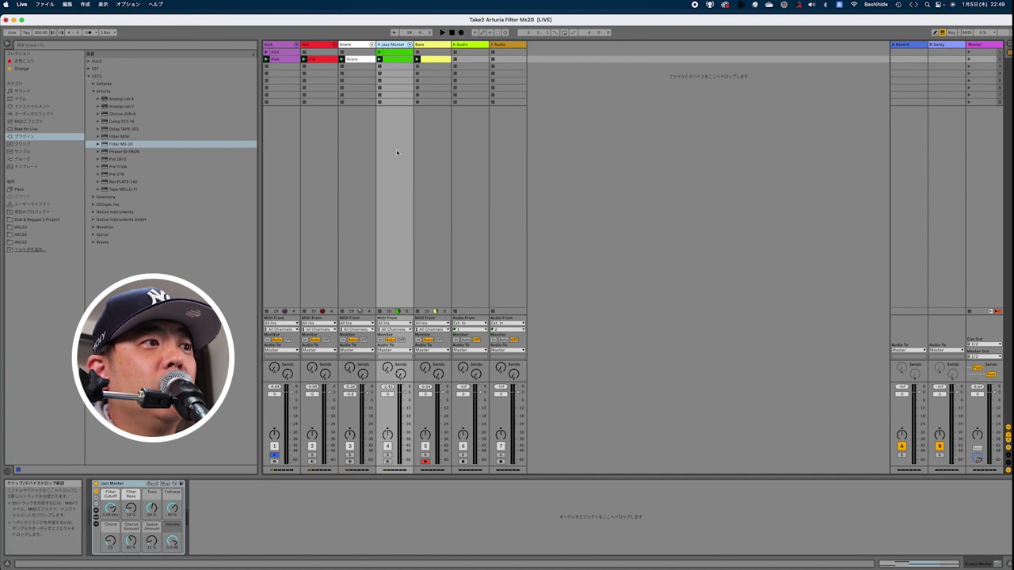
Record-arm the Jazz Master track and launch scene 2.
click(387, 461)
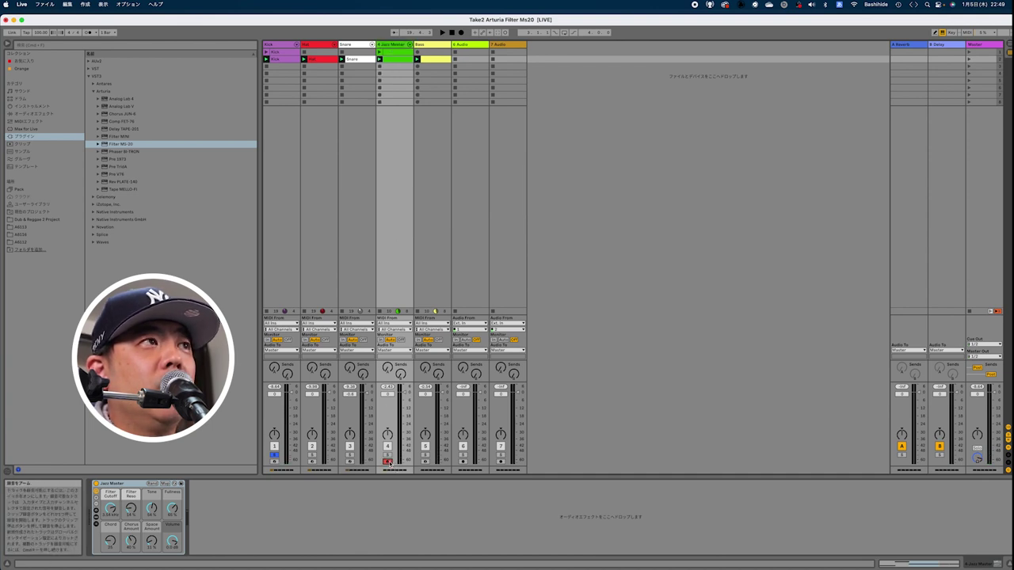
click(969, 59)
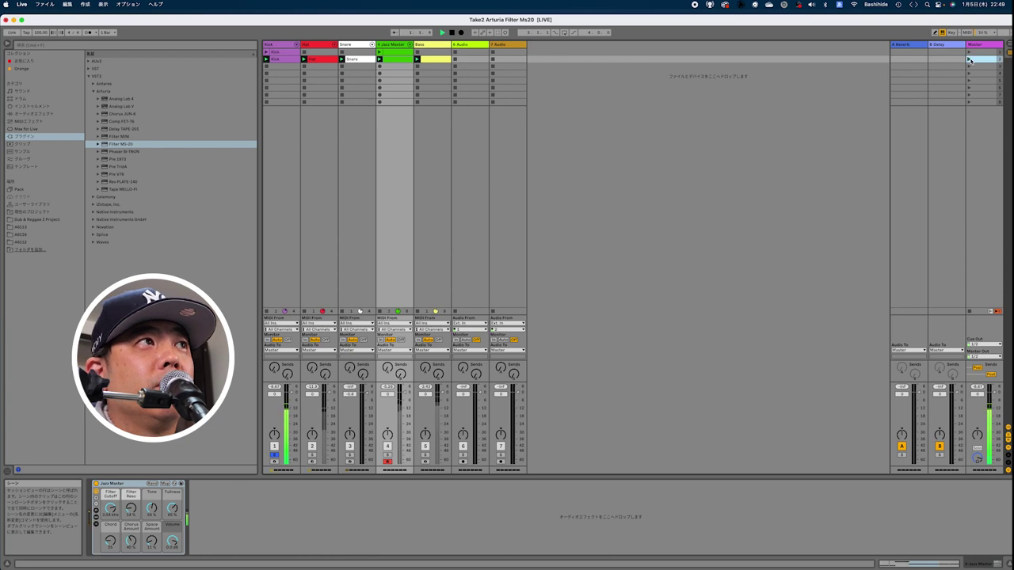
Solo the Jazz Master track, stop playback and add the Filter MS-20 plug-in to the track.
click(387, 456)
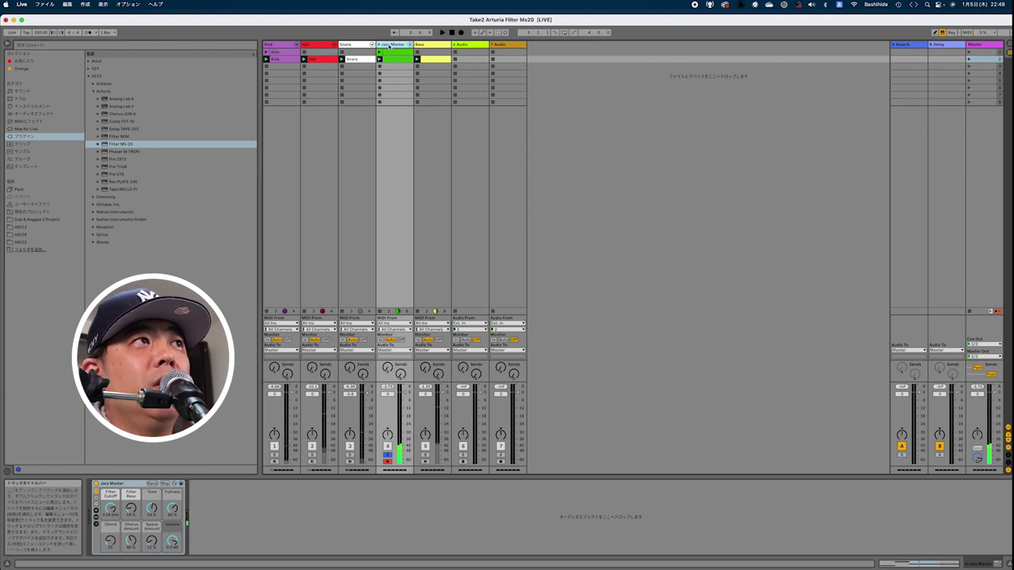
click(103, 144)
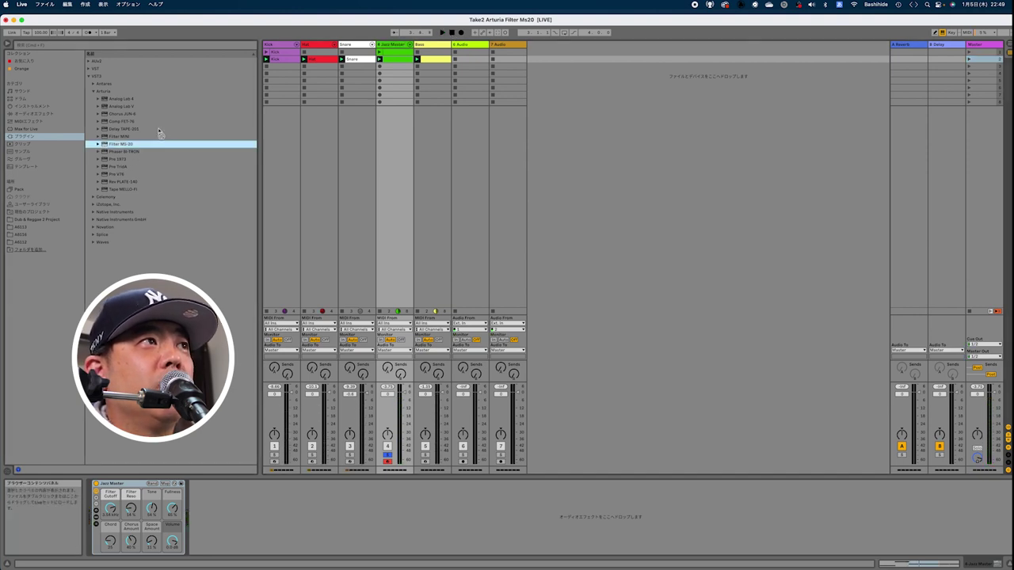
drag(354, 63, 401, 49)
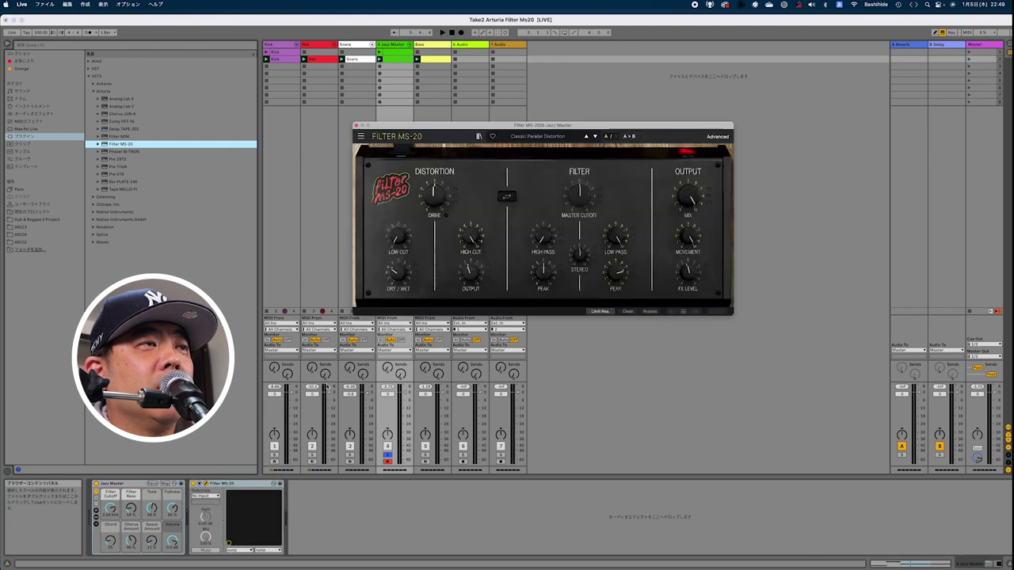
drag(580, 127, 585, 156)
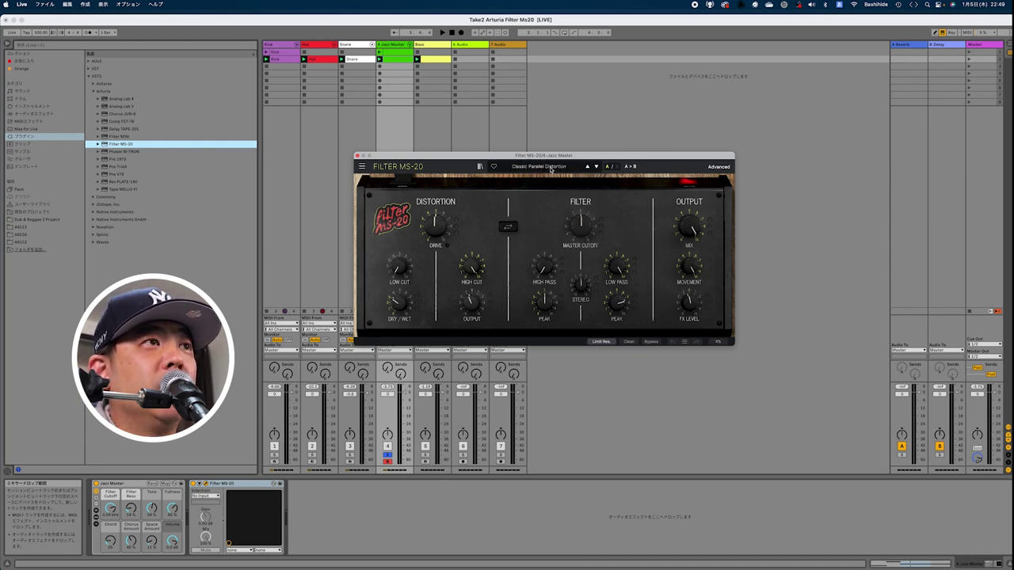
Load the Lead Psychedelic Pulsations preset from the full preset list into the Jazz Master's filter.
click(551, 167)
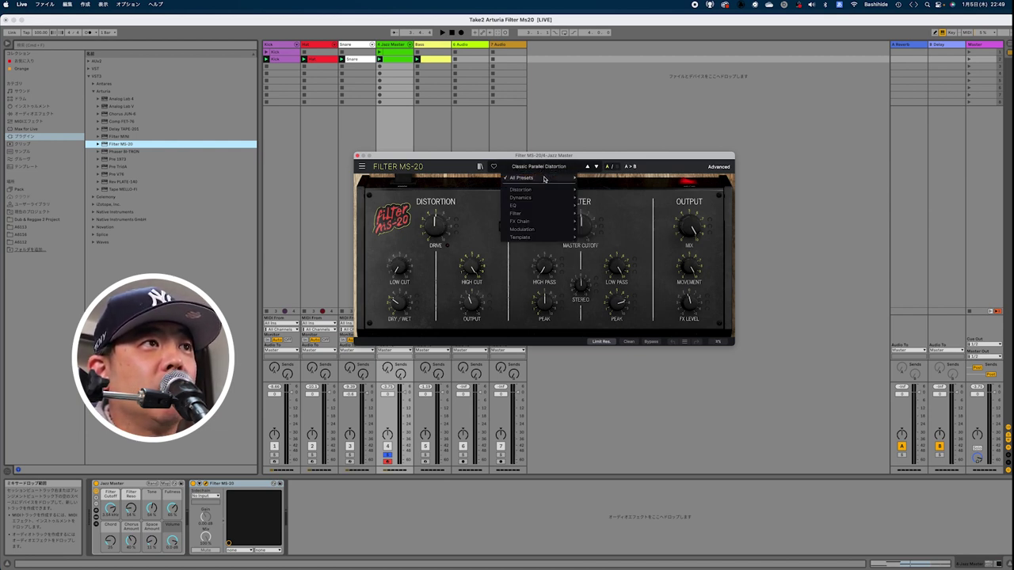
mouse_move(544, 179)
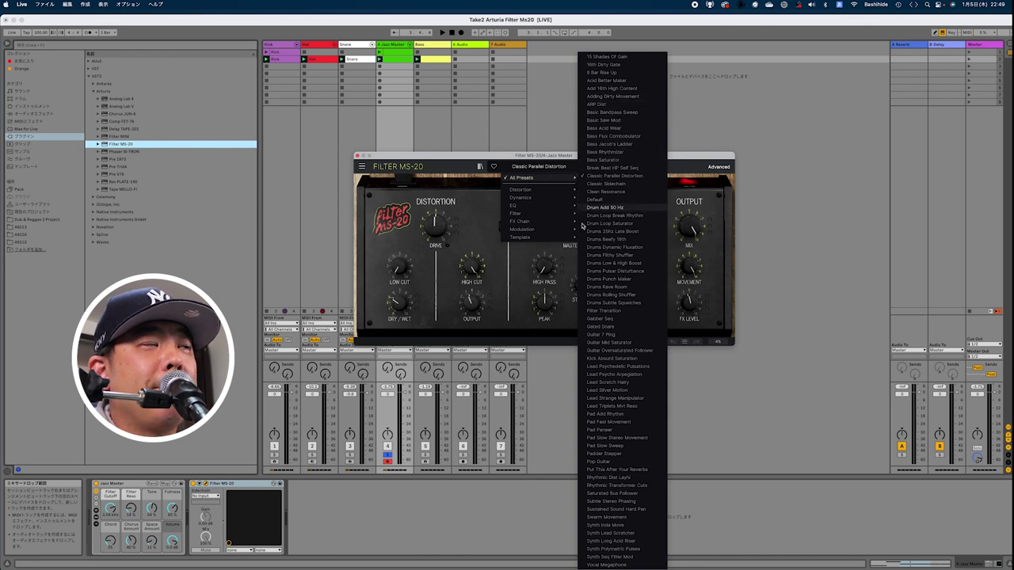
click(614, 367)
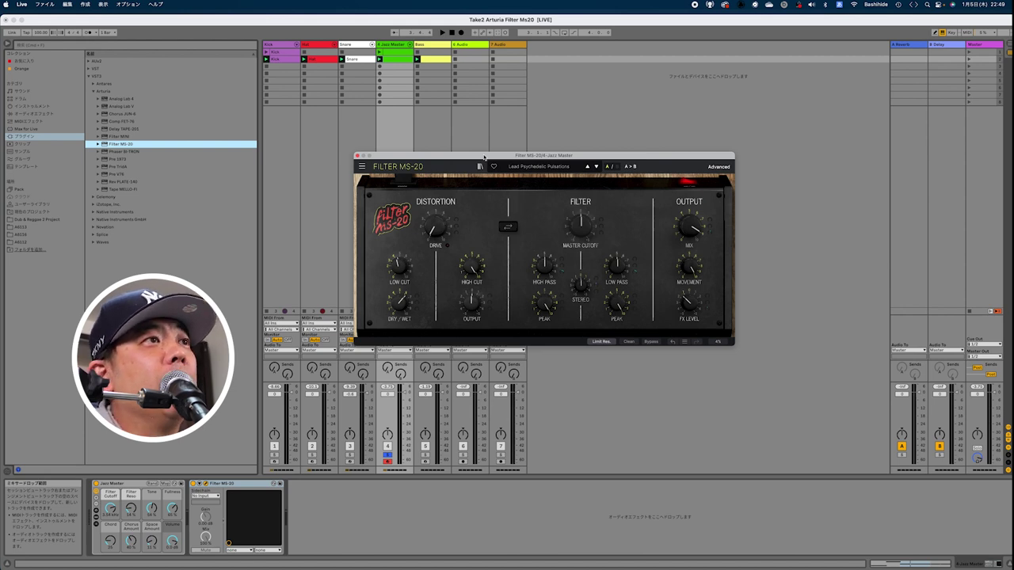
Play the loop, raise the distortion Drive slightly and compare the sound with the plug-in bypassed and active.
key(space)
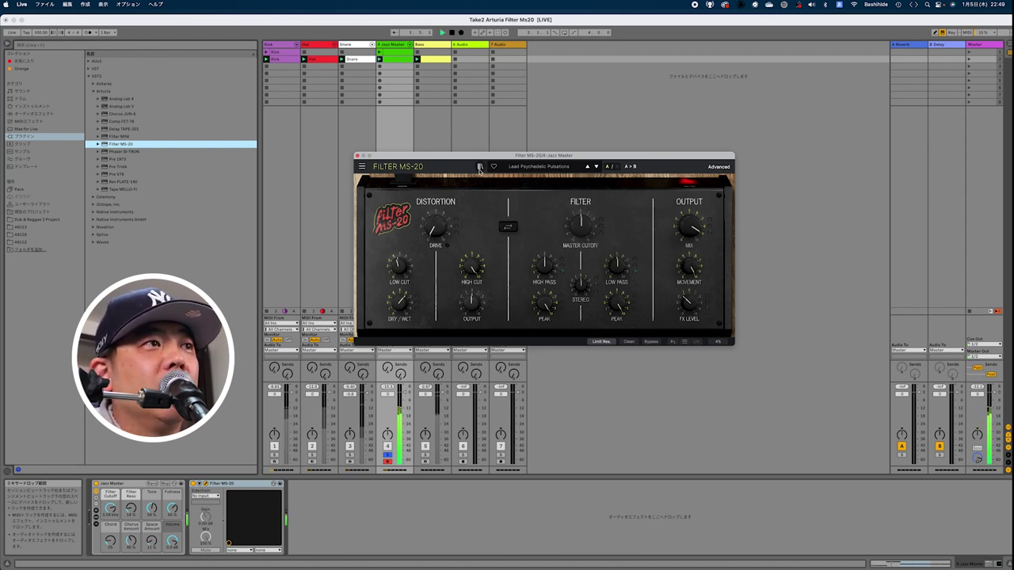
mouse_move(434, 236)
mouse_down()
mouse_move(434, 246)
mouse_move(434, 228)
mouse_up()
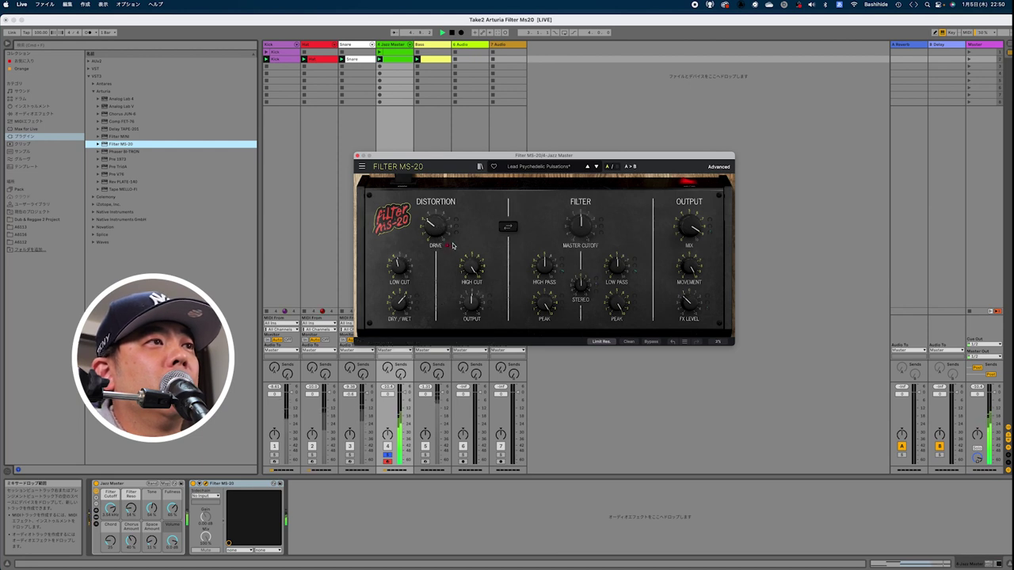
click(649, 342)
key(space)
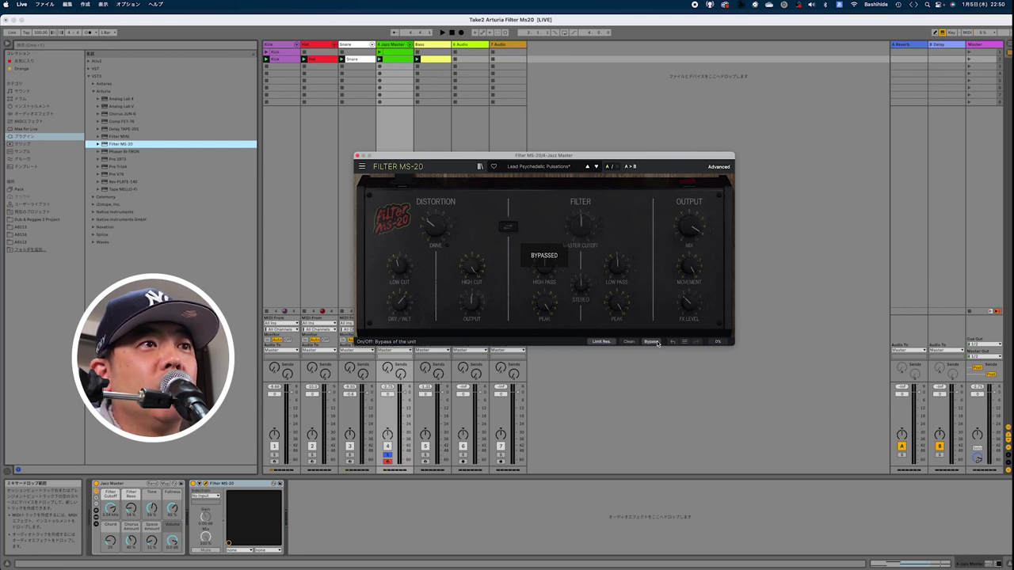
click(651, 341)
key(space)
Raise the distortion Drive further, set the distortion Output to about 4.32 dB and increase its Dry/Wet.
mouse_move(434, 232)
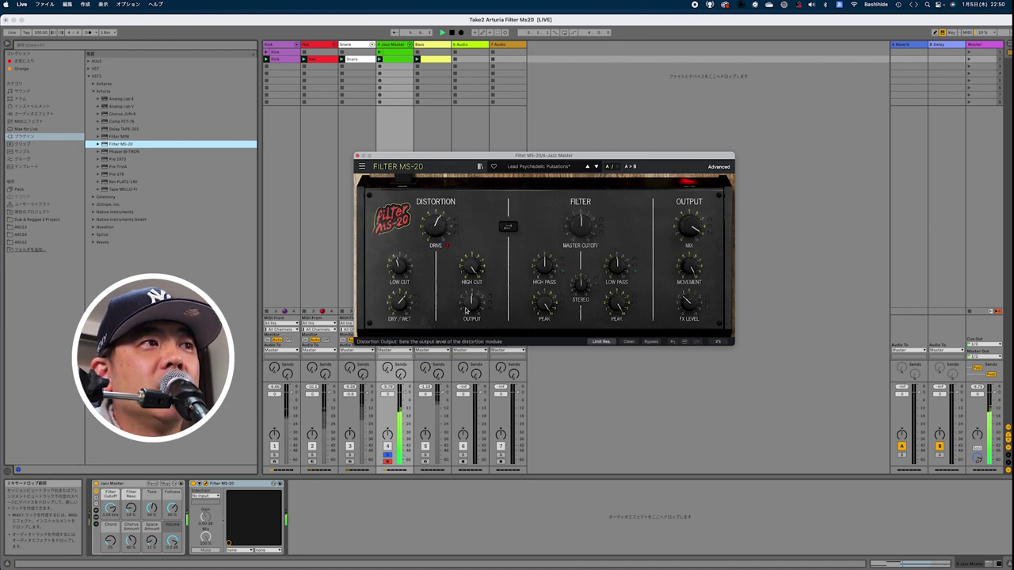
drag(466, 310, 466, 297)
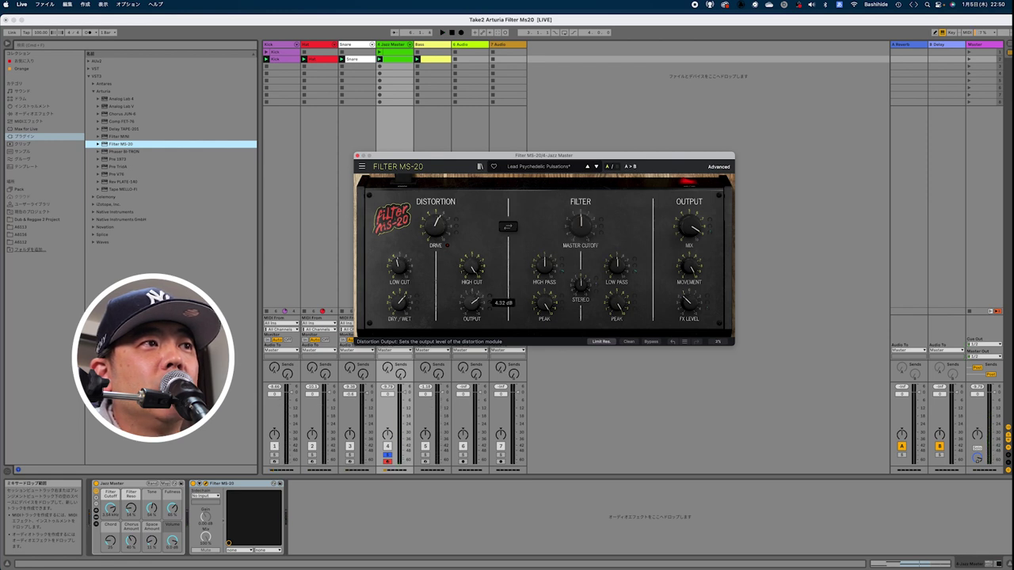
drag(466, 297, 465, 295)
key(space)
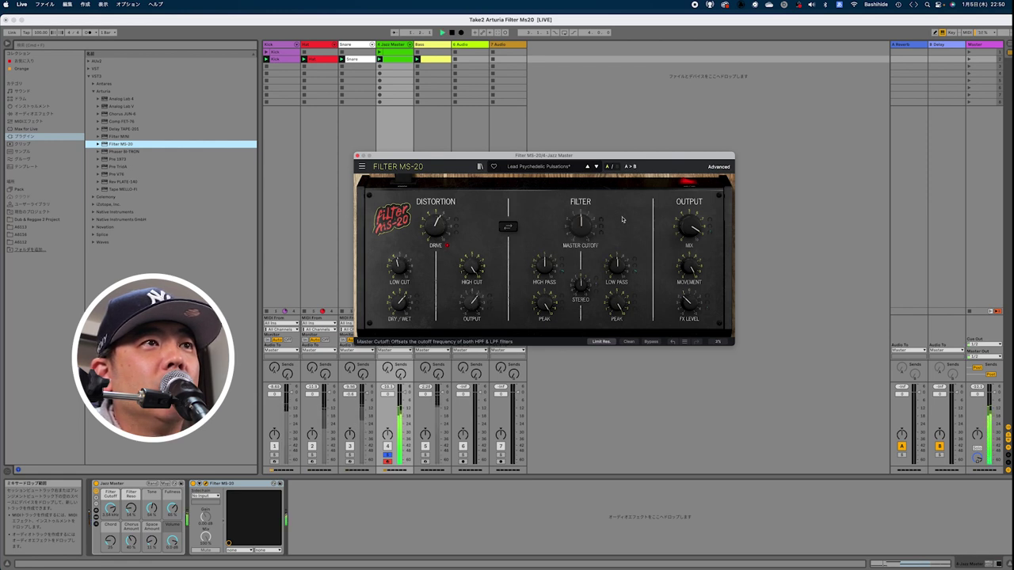
drag(400, 303, 400, 301)
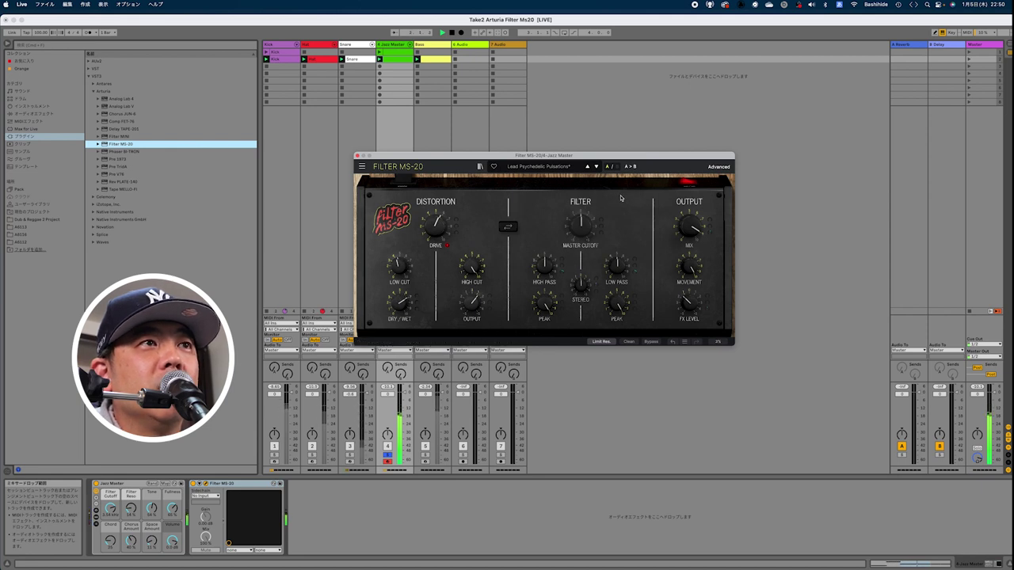
Show the advanced modulation section and examine the Step Sequencer's pattern and its modulation amount on the Drive.
click(718, 166)
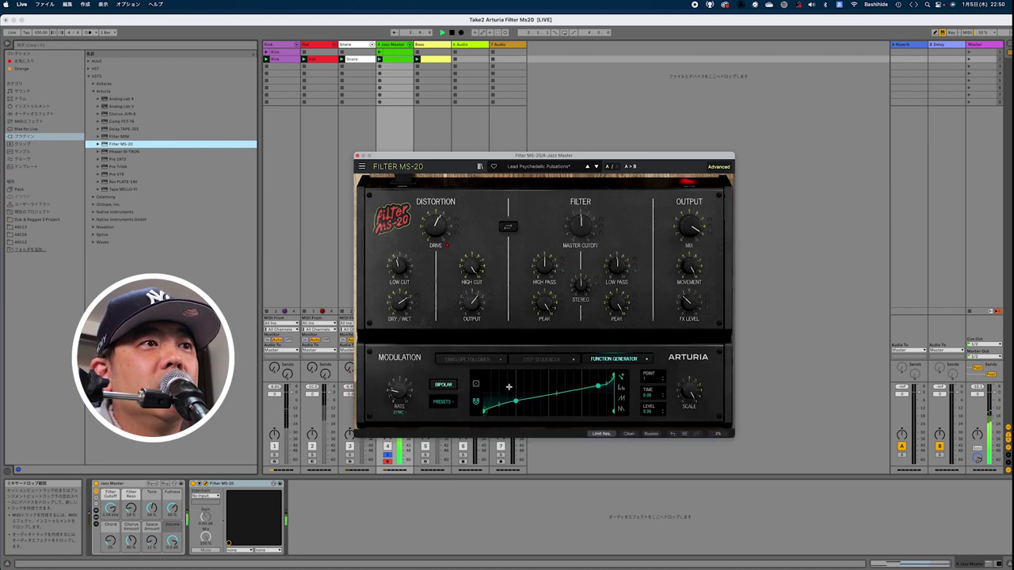
click(475, 361)
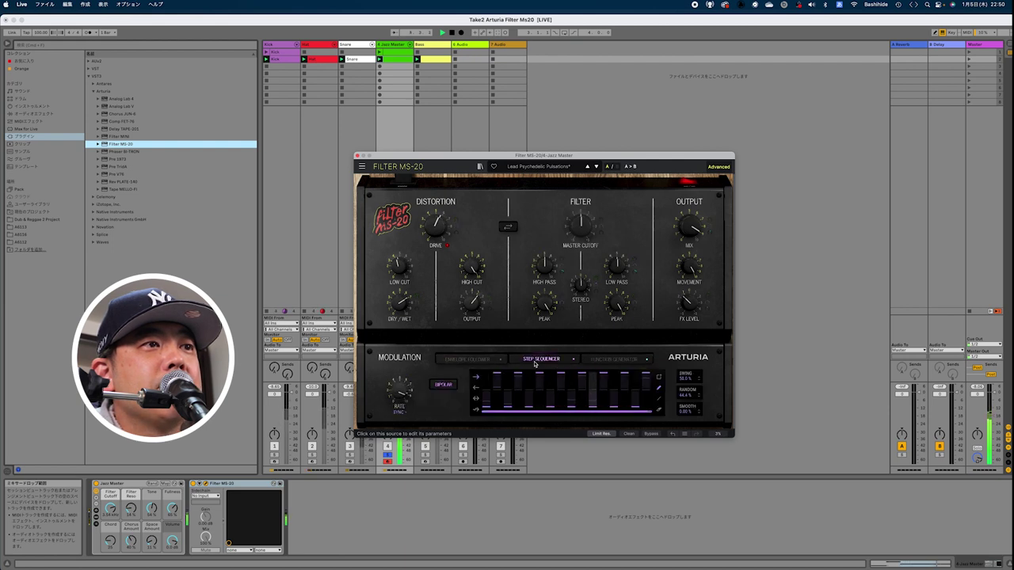
mouse_move(458, 227)
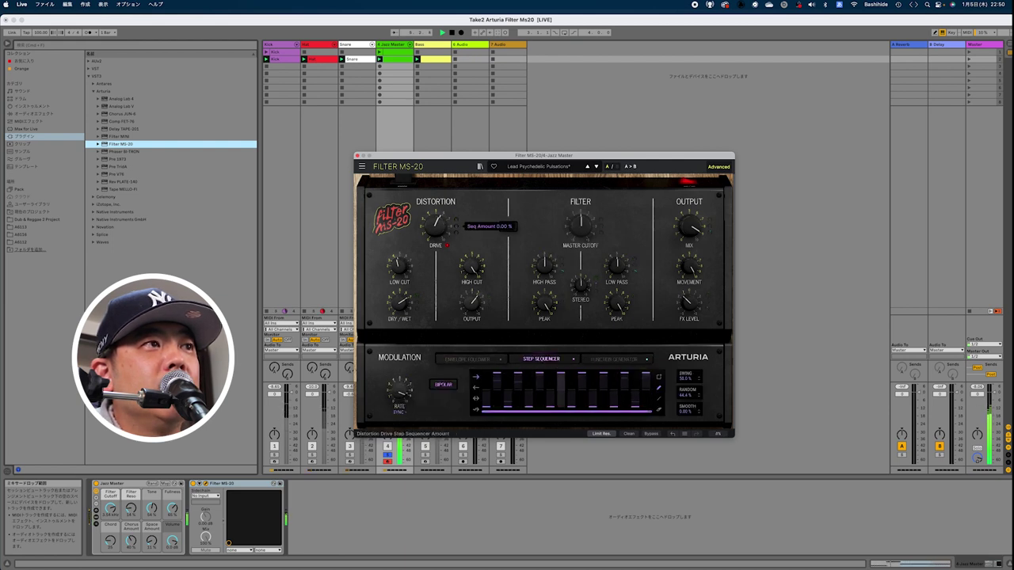
scroll(459, 226, up, 4)
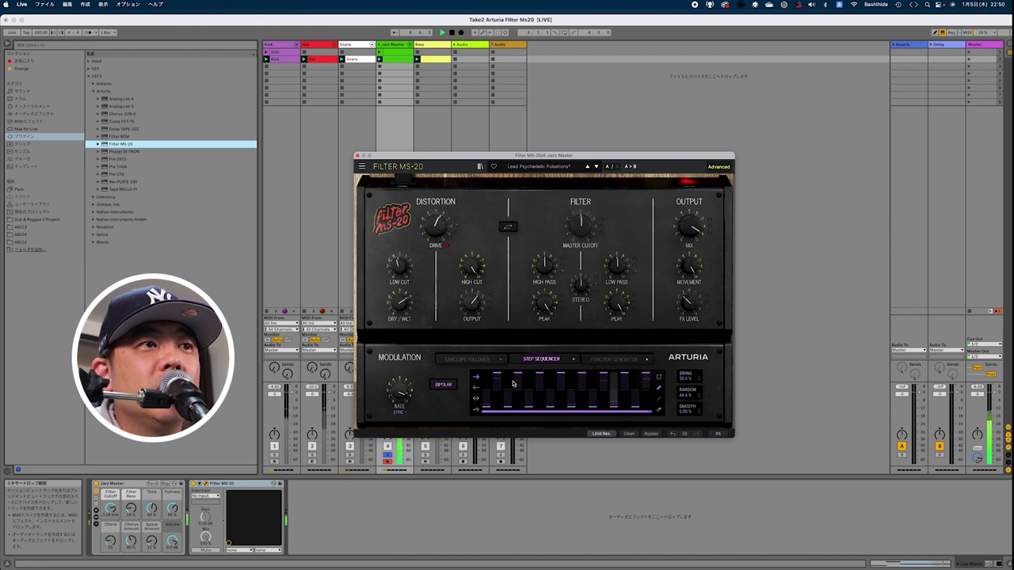
mouse_move(511, 384)
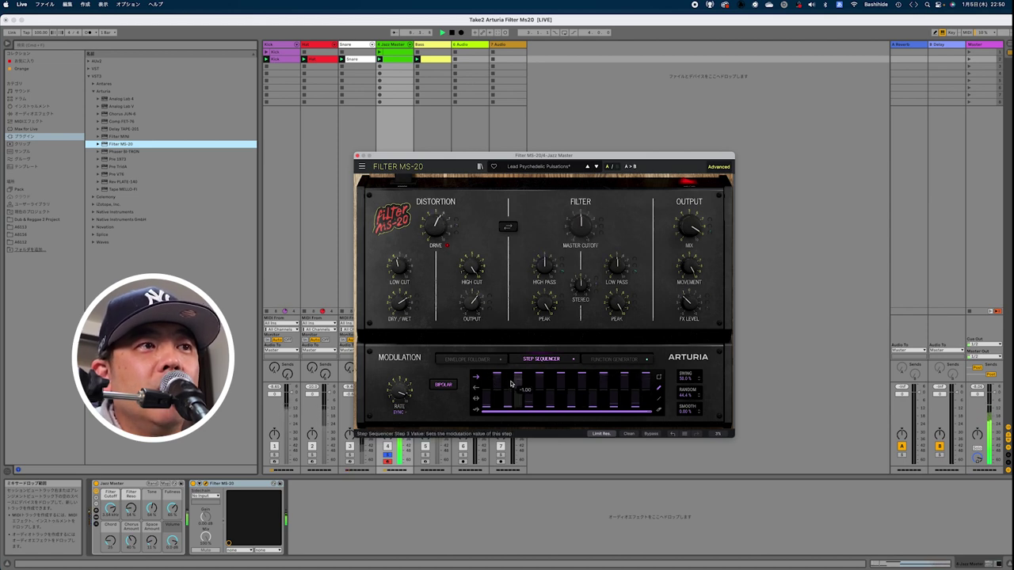
Reshape the Function Generator curve by moving its upper point to time 0.813 and level 0.761.
click(603, 364)
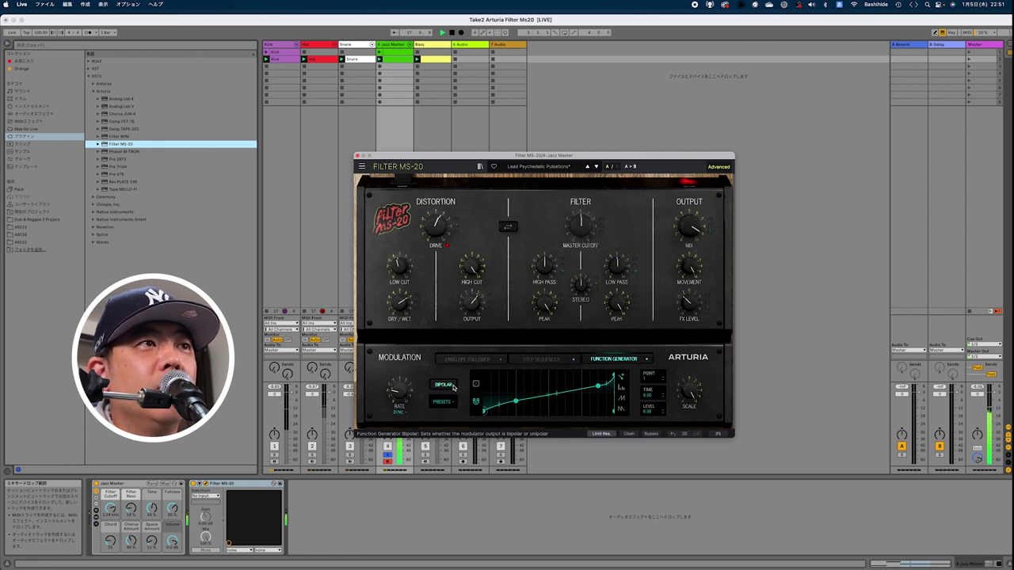
mouse_move(597, 389)
mouse_down()
mouse_move(554, 391)
mouse_move(589, 384)
mouse_up()
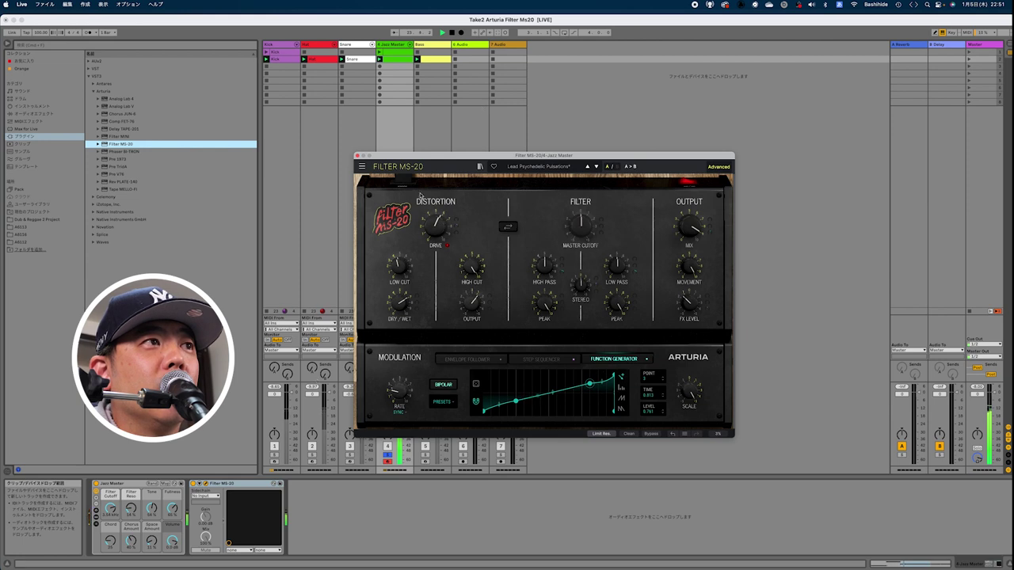
Move the plug-in window clear of the tracks, unsolo the Jazz Master and play all tracks together.
drag(598, 157, 772, 41)
click(388, 455)
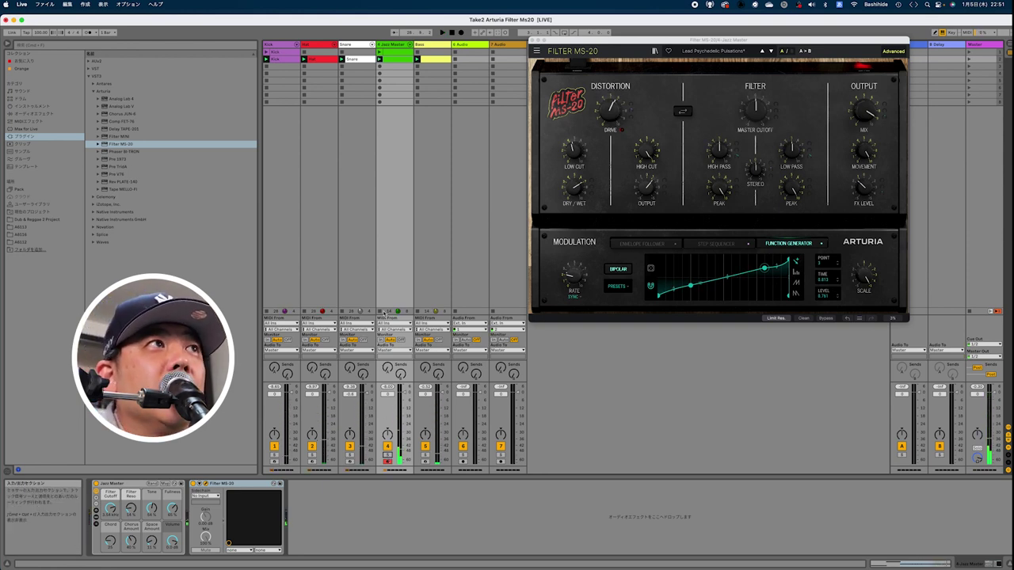
click(441, 33)
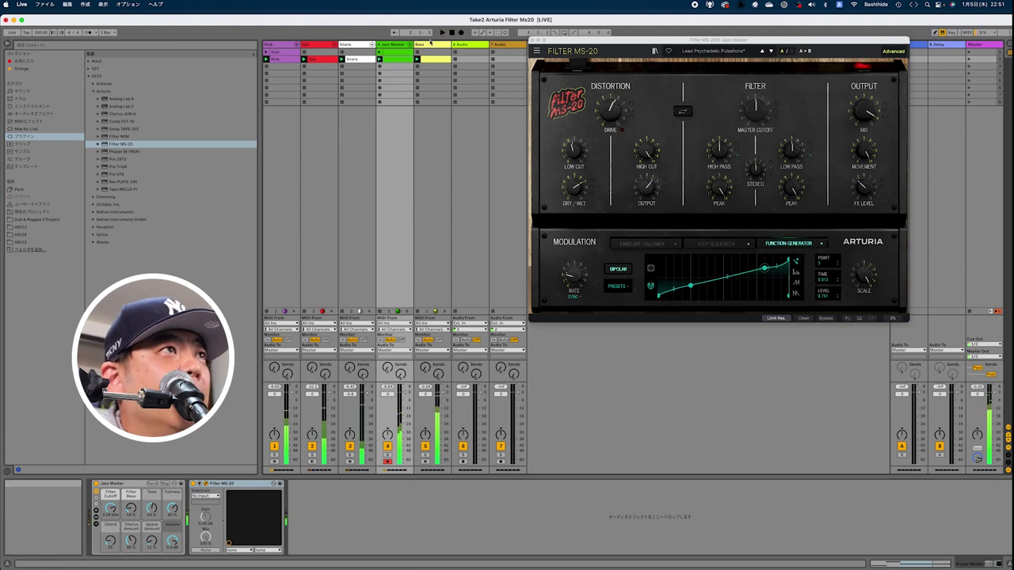
Solo the Bass track, add the Filter MS-20 plug-in to it and move its window beside the bass instrument.
click(431, 45)
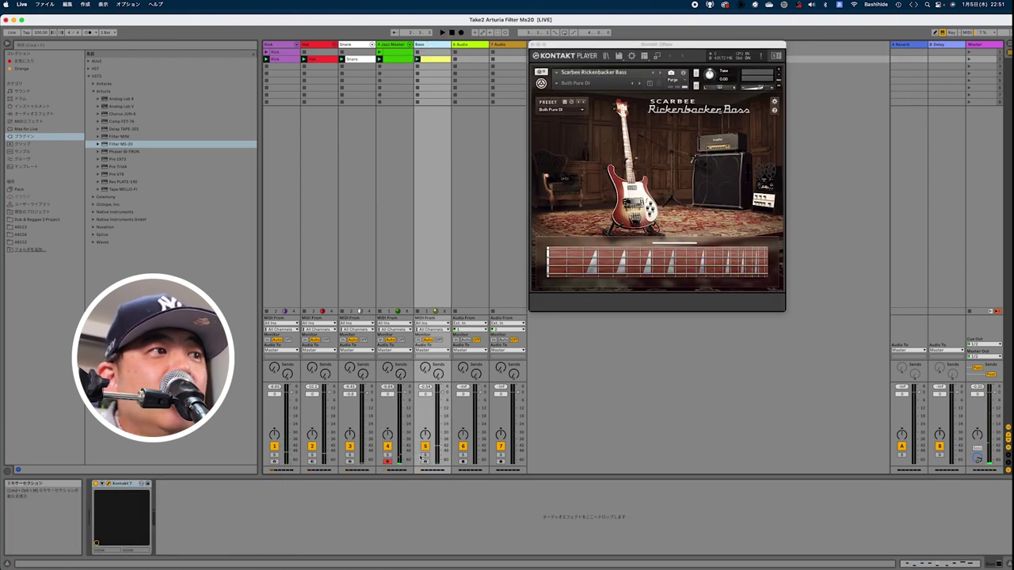
click(424, 456)
double_click(104, 145)
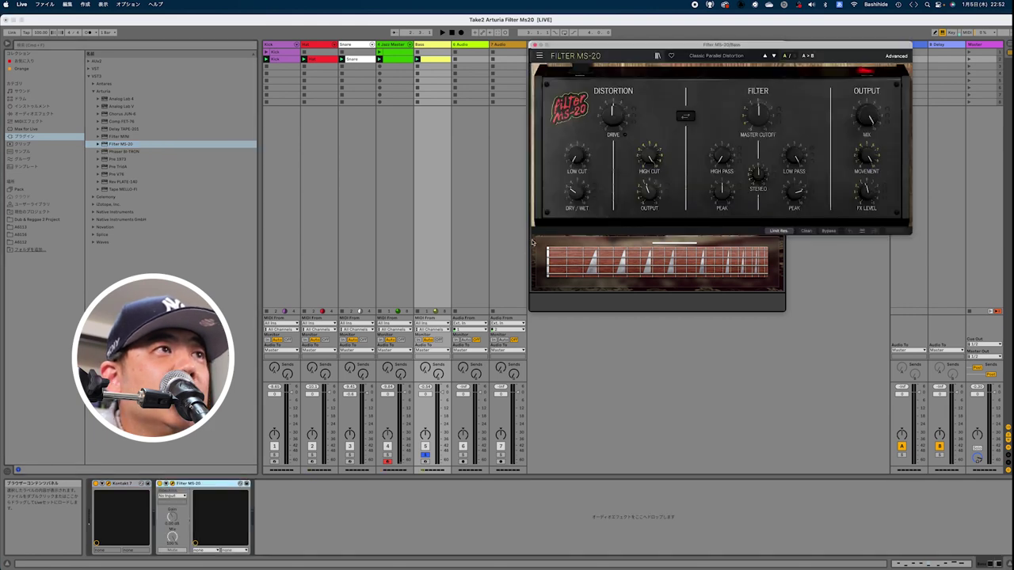
drag(804, 46, 404, 49)
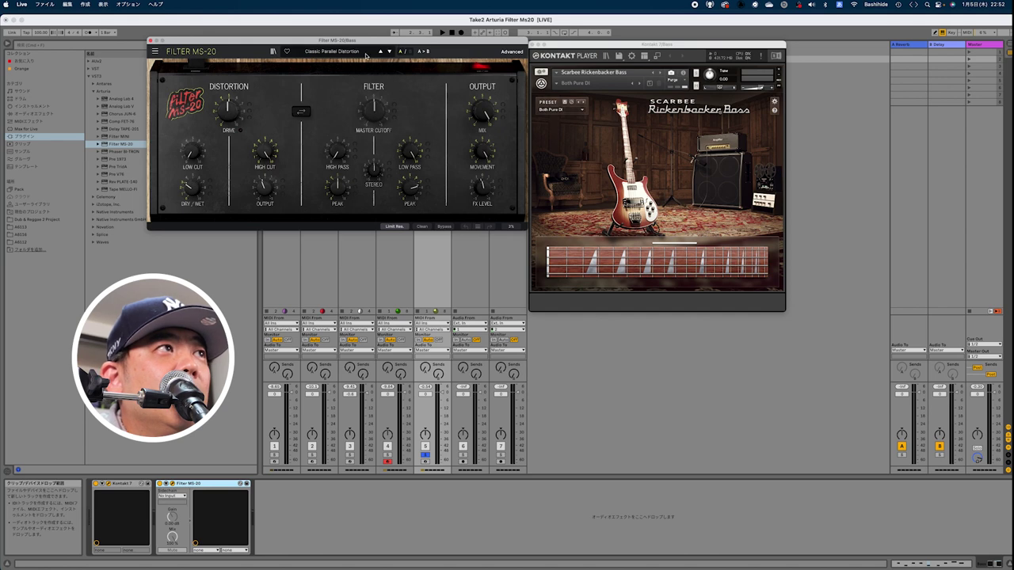
Load the Guitar 7 Ping preset from the full preset list into the Bass track's filter.
click(366, 55)
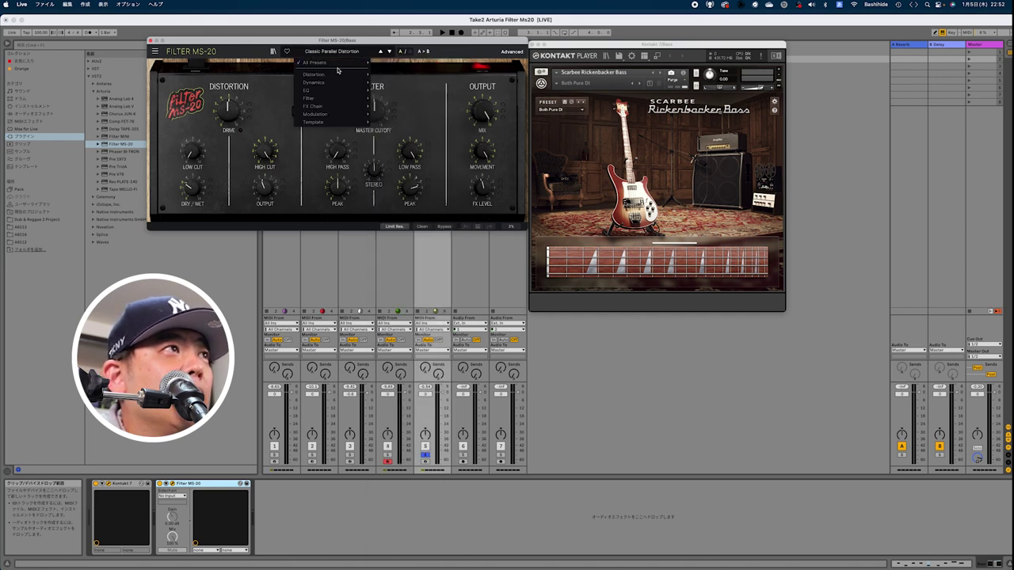
mouse_move(341, 64)
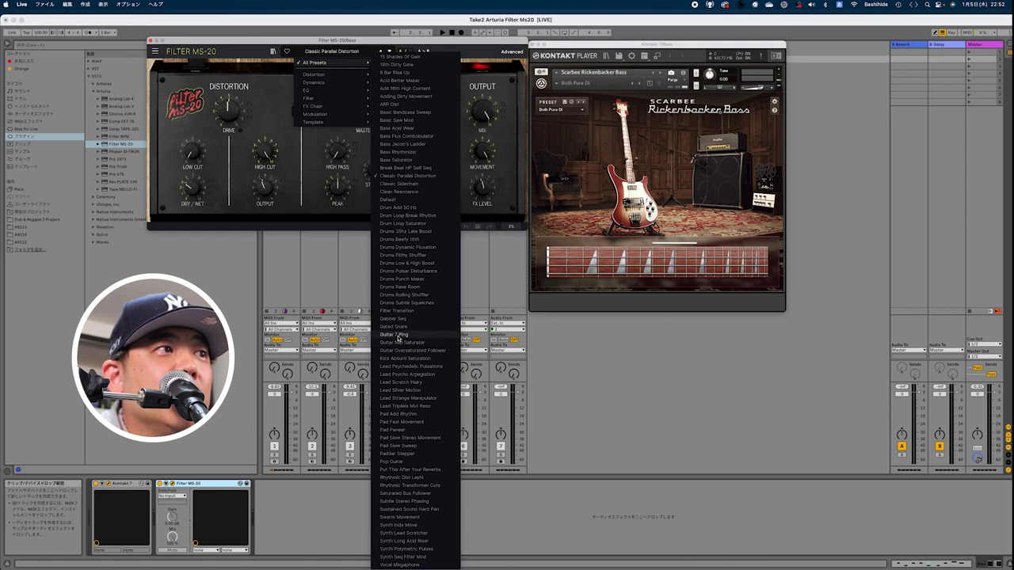
click(398, 336)
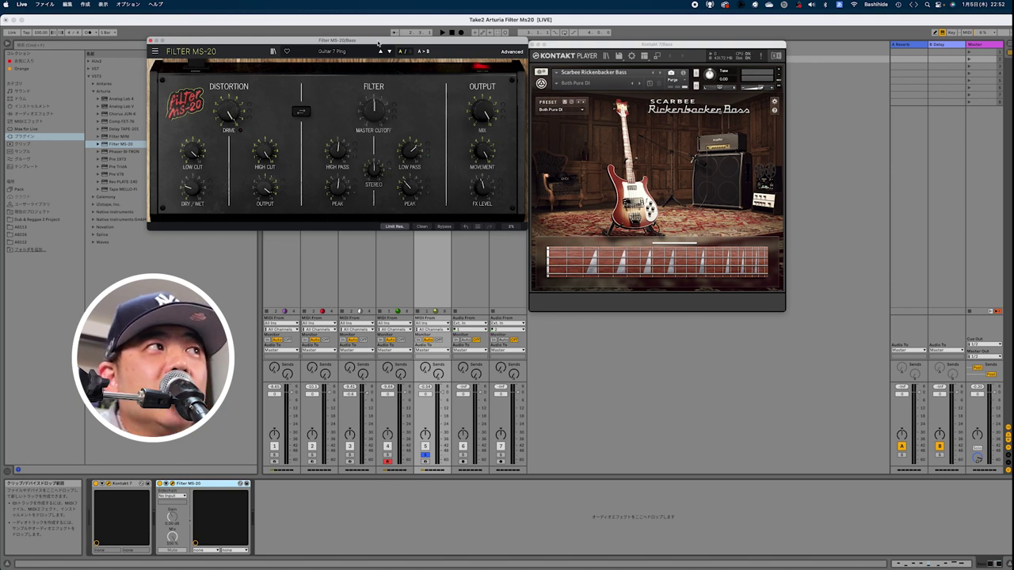
Play the soloed bass, lower the distortion Drive to about 31.6 dB and raise the distortion Dry/Wet.
key(space)
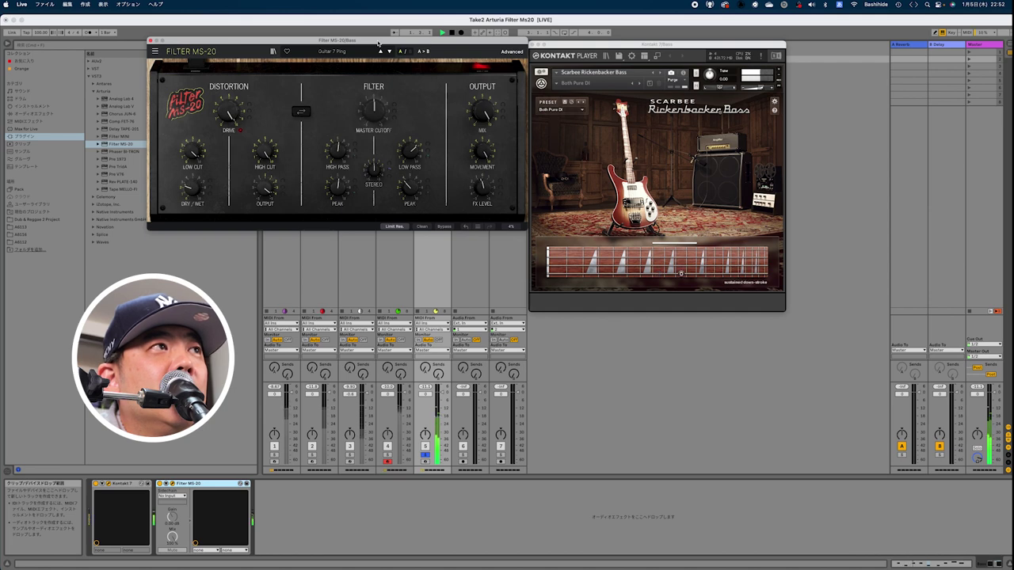
drag(337, 41, 672, 113)
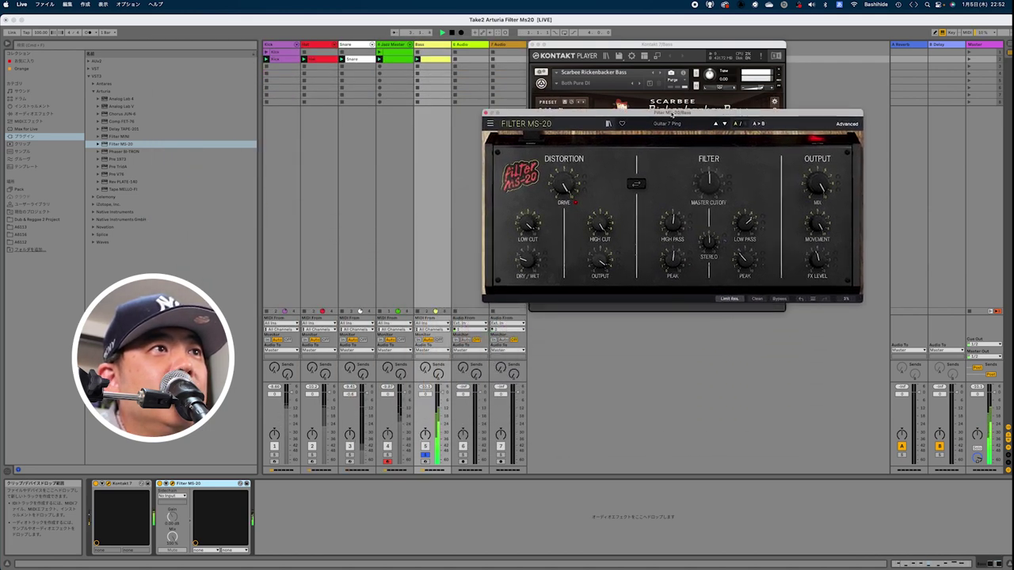
mouse_move(565, 189)
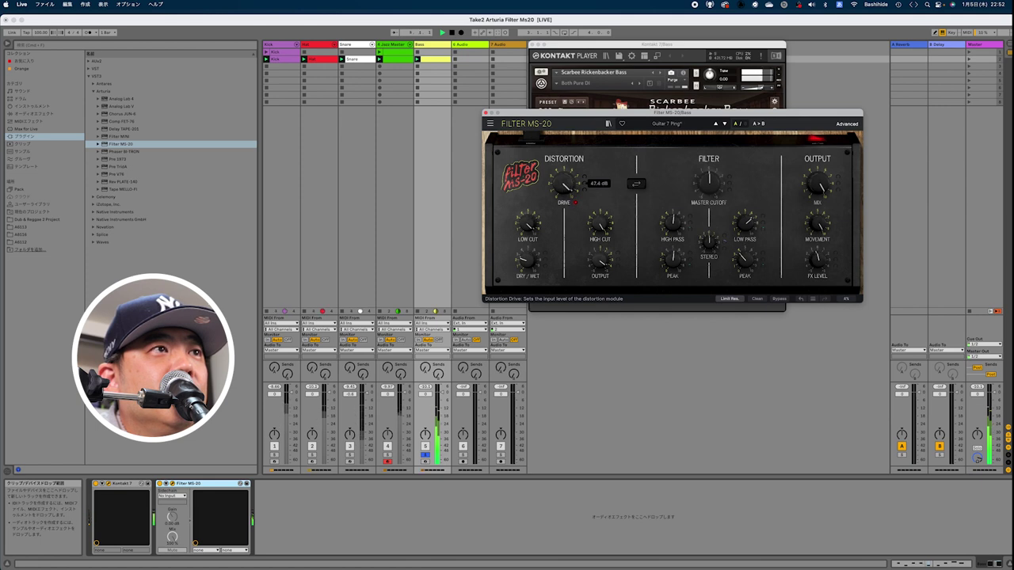
drag(565, 199, 565, 201)
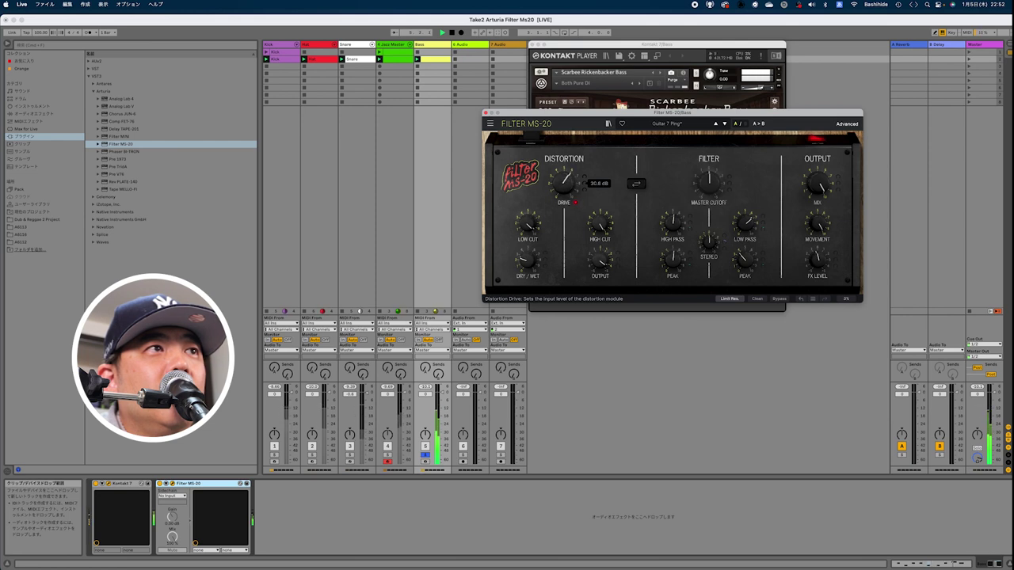
mouse_move(525, 262)
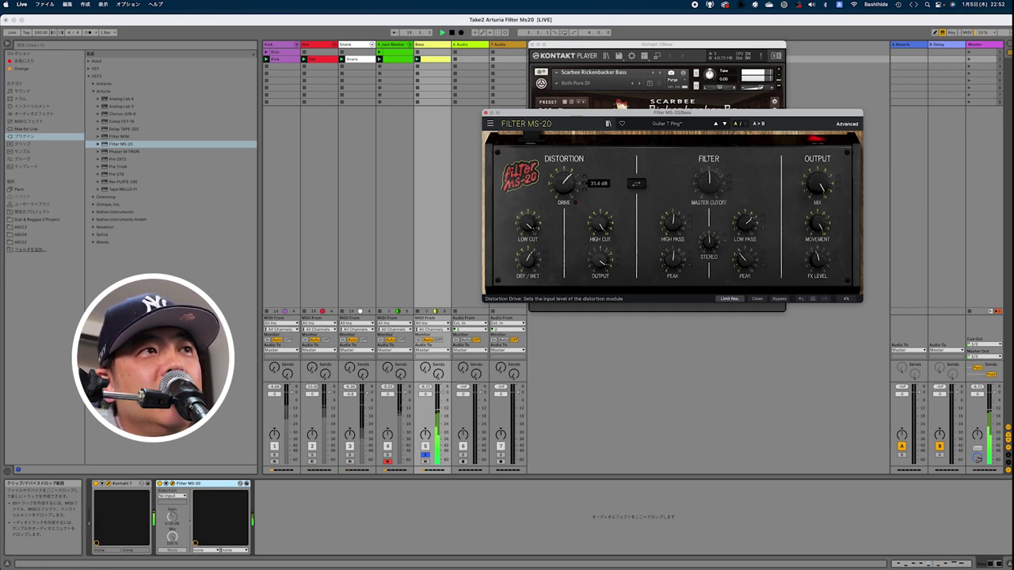
Show the Bass filter's advanced modulation section, review the Envelope Follower and Step Sequencer, and check the distortion Drive's modulation slots.
click(845, 125)
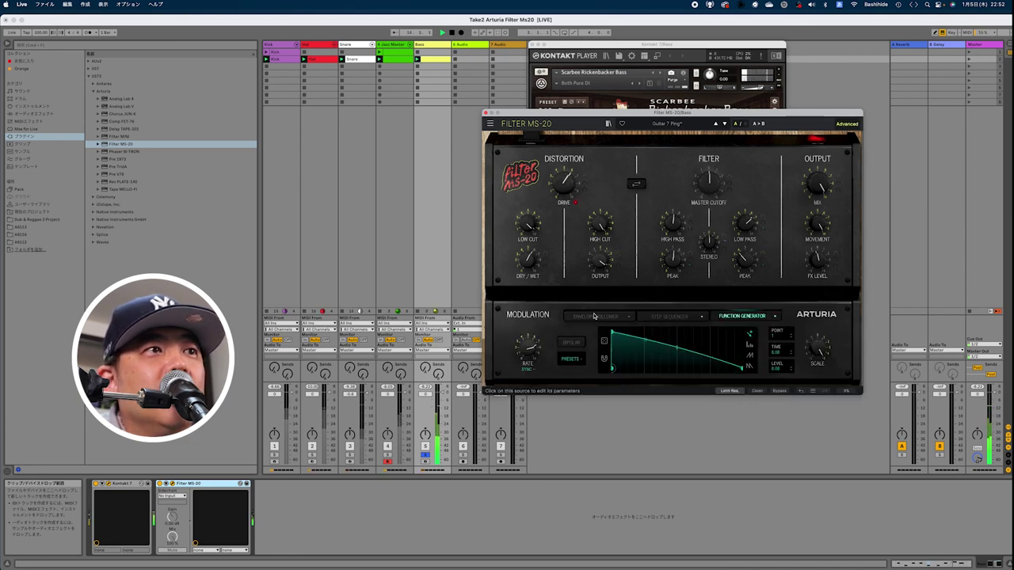
click(595, 316)
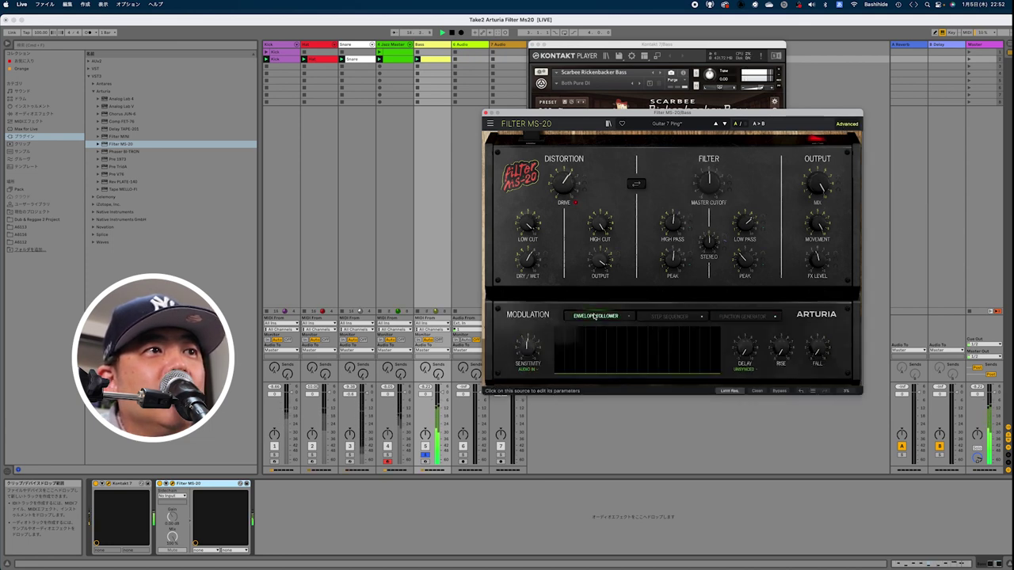
click(695, 319)
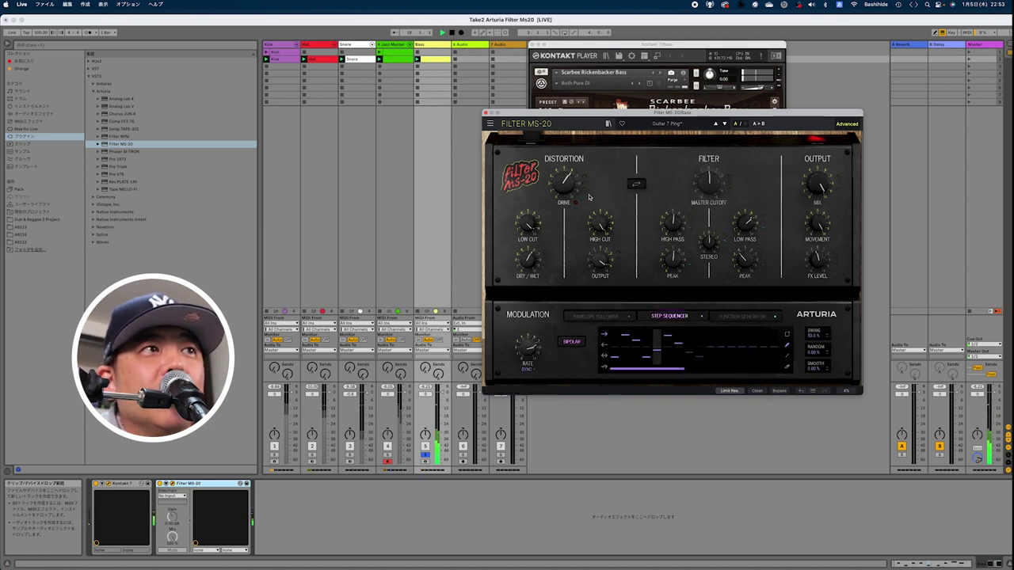
mouse_move(585, 187)
drag(585, 186, 585, 176)
mouse_move(584, 192)
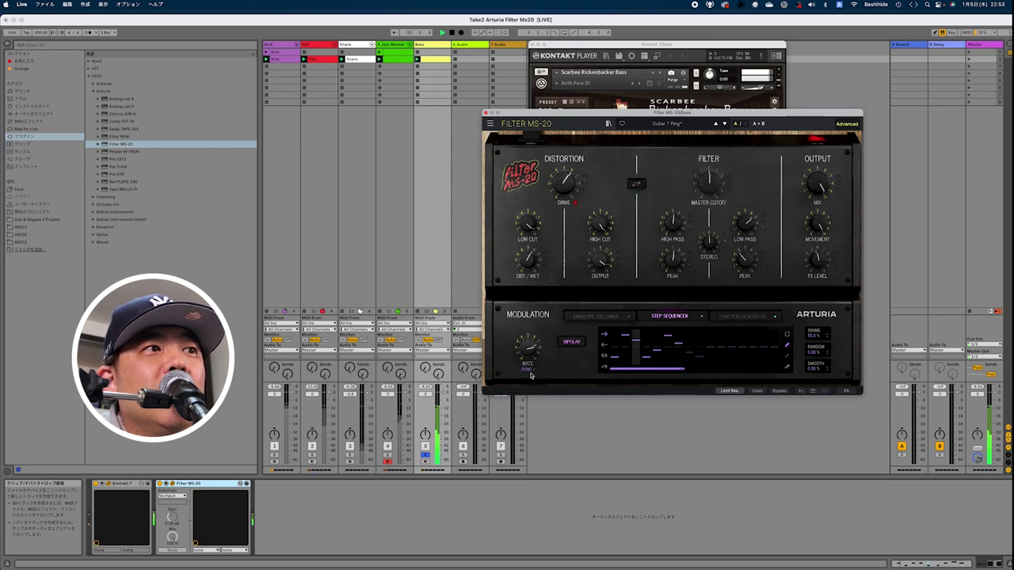
Set the Step Sequencer's rate type to Hz and adjust its modulation rate.
mouse_move(529, 352)
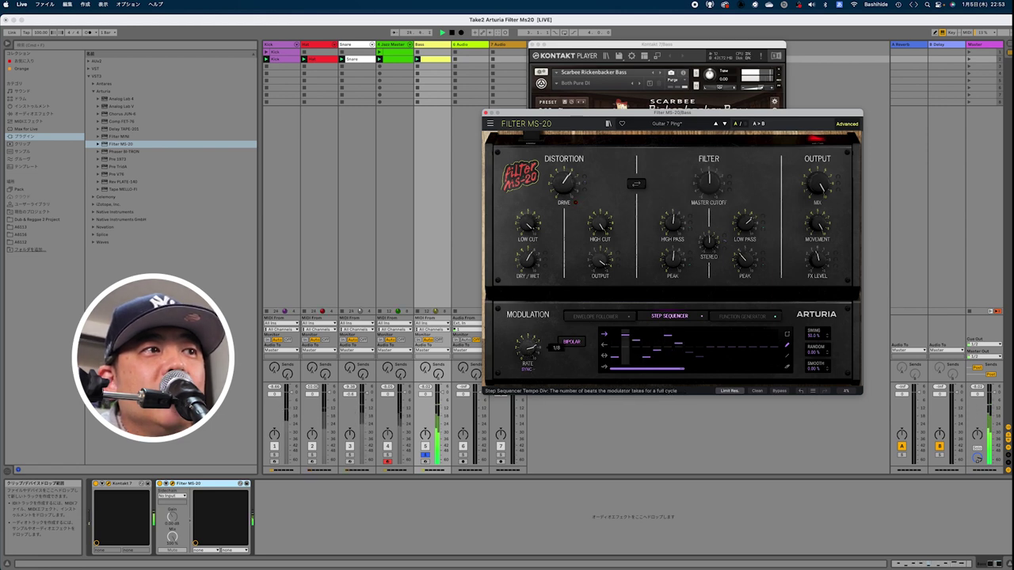
click(530, 369)
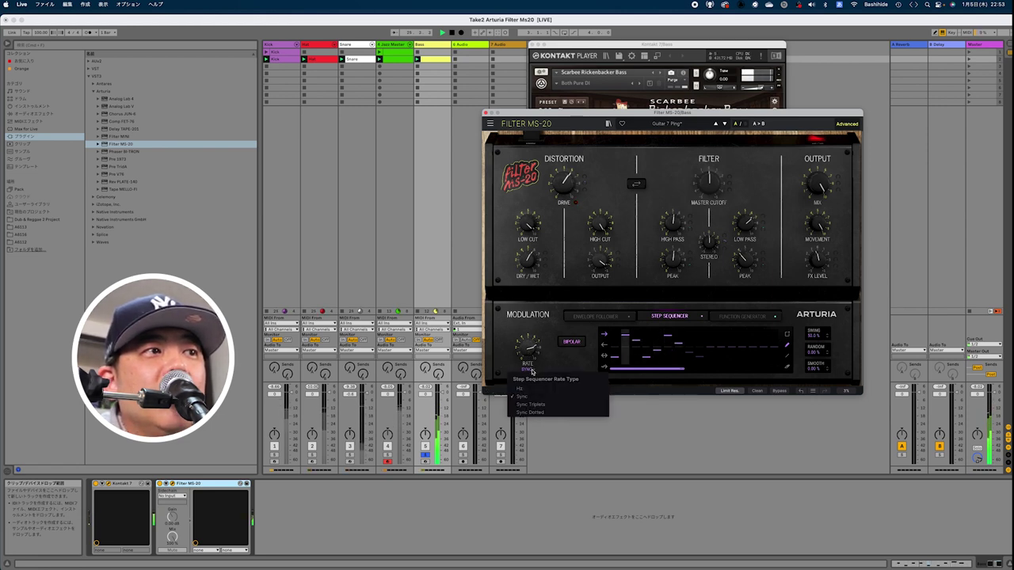
click(520, 388)
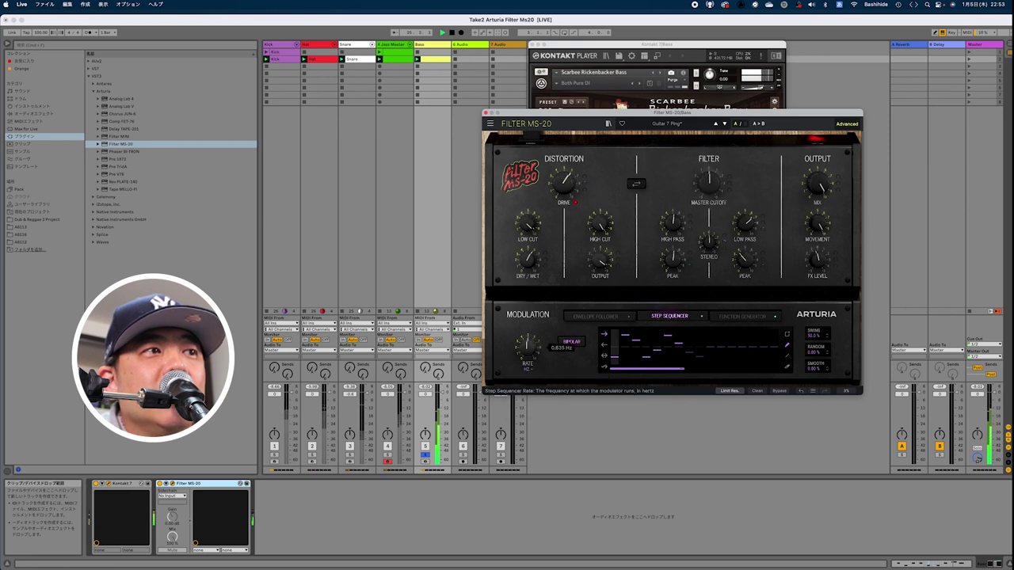
mouse_move(527, 346)
mouse_down()
mouse_move(527, 326)
mouse_move(523, 356)
mouse_up()
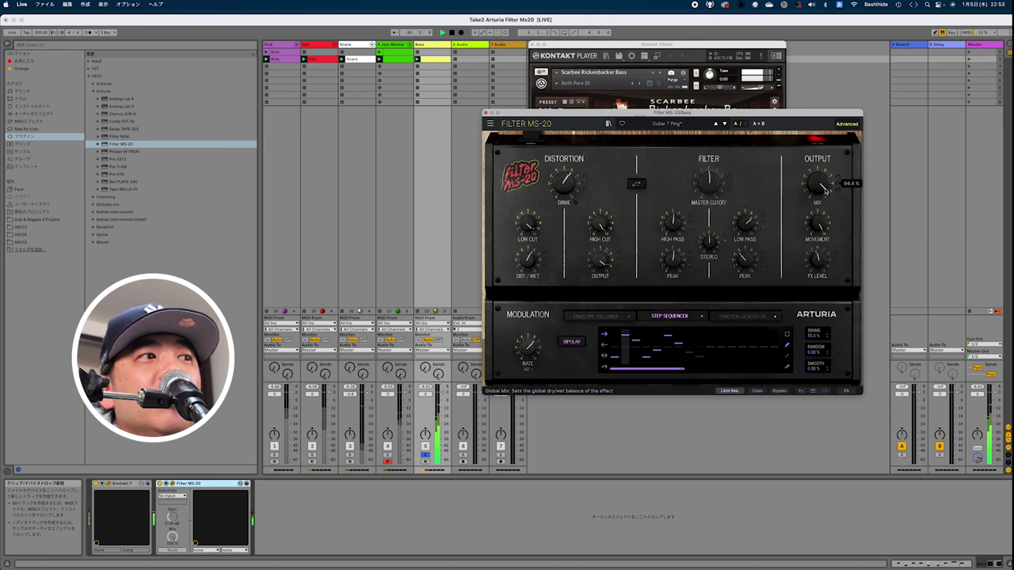
Unsolo the Bass track to hear all tracks together and move the filter window clear of the bass instrument.
click(426, 455)
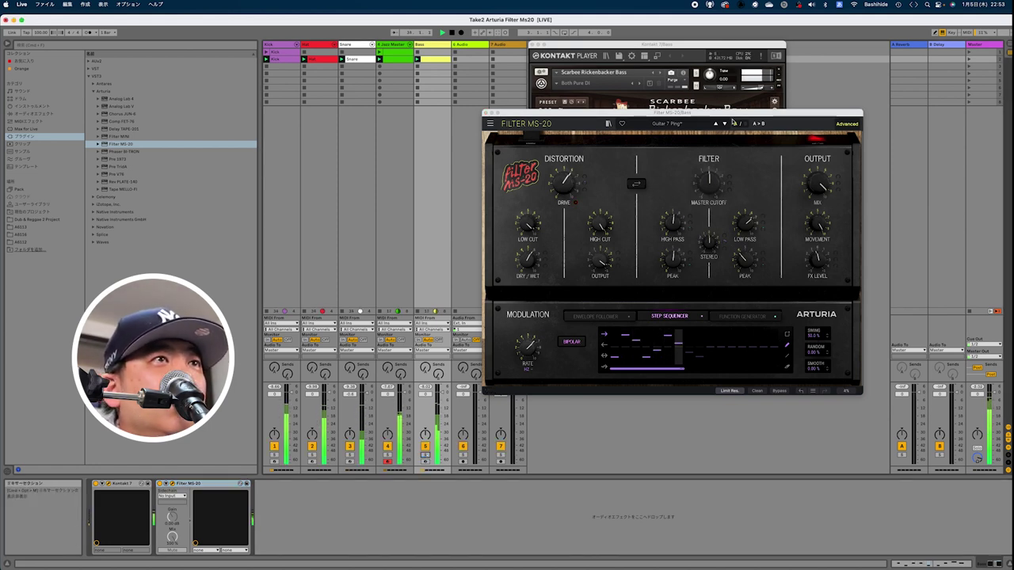
drag(733, 120, 738, 153)
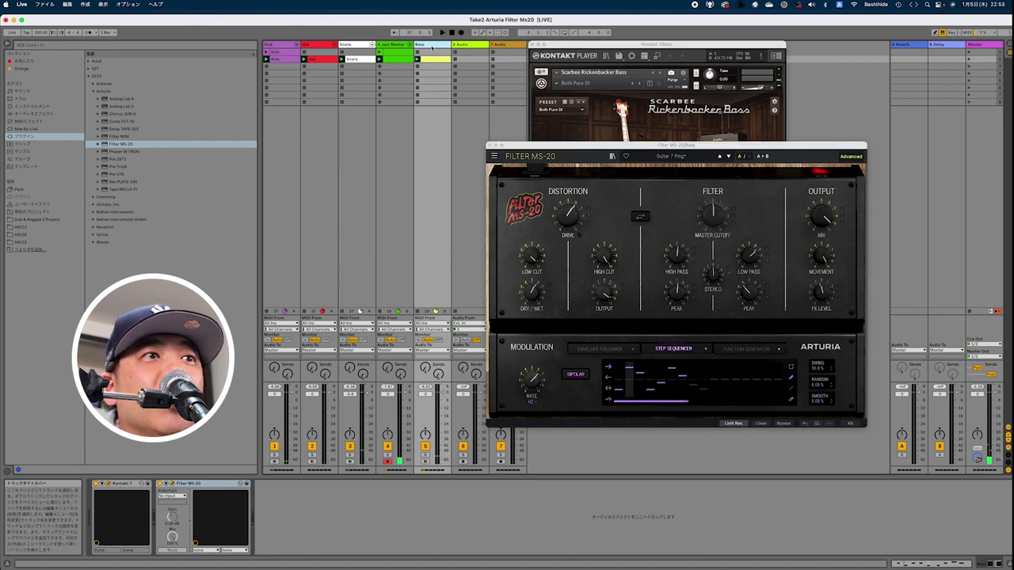
drag(672, 146, 552, 108)
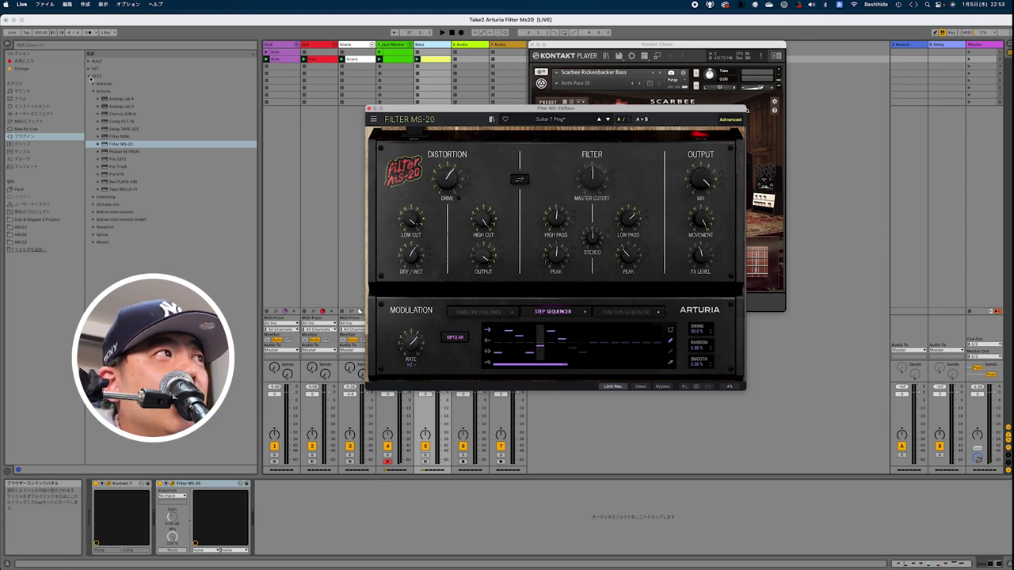
Add a Compressor from the Dynamics audio effects to the end of the Kick track's device chain.
click(90, 76)
click(35, 113)
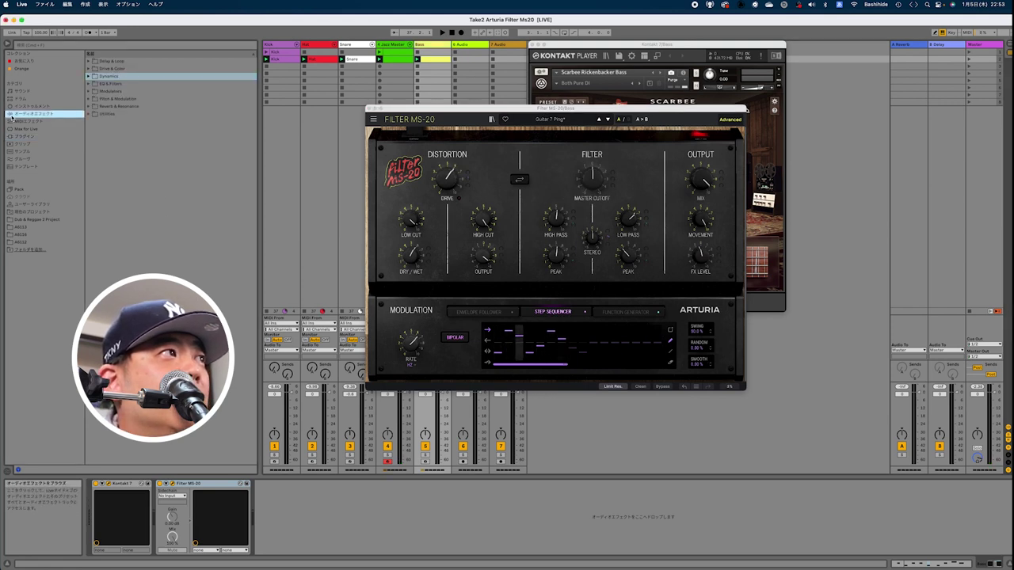
click(89, 76)
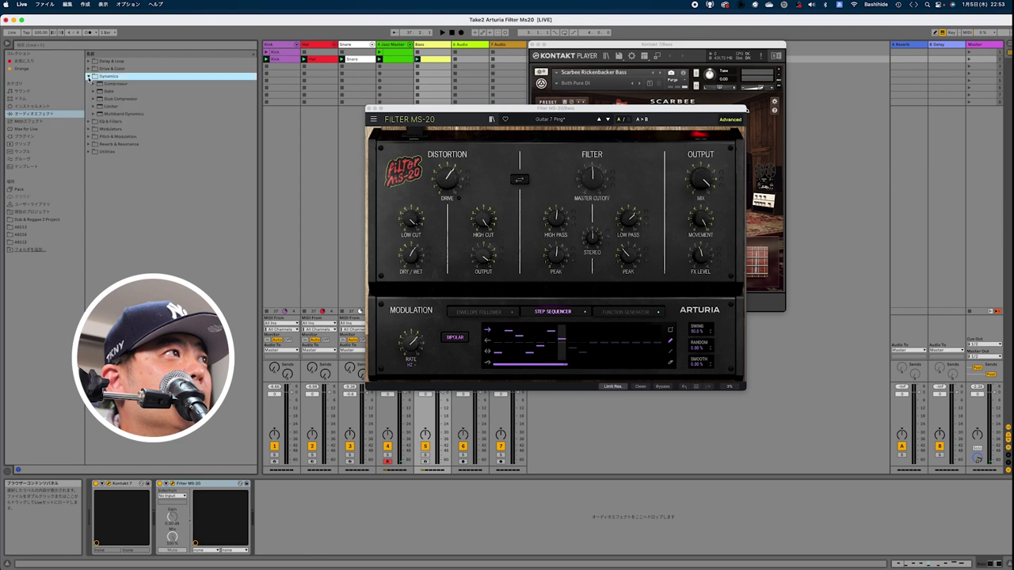
click(98, 84)
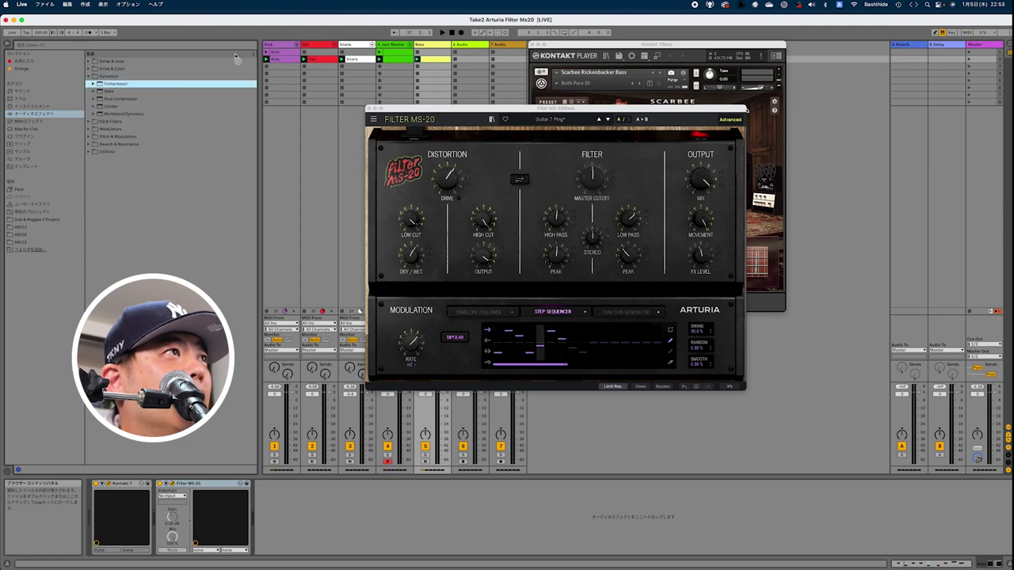
click(276, 49)
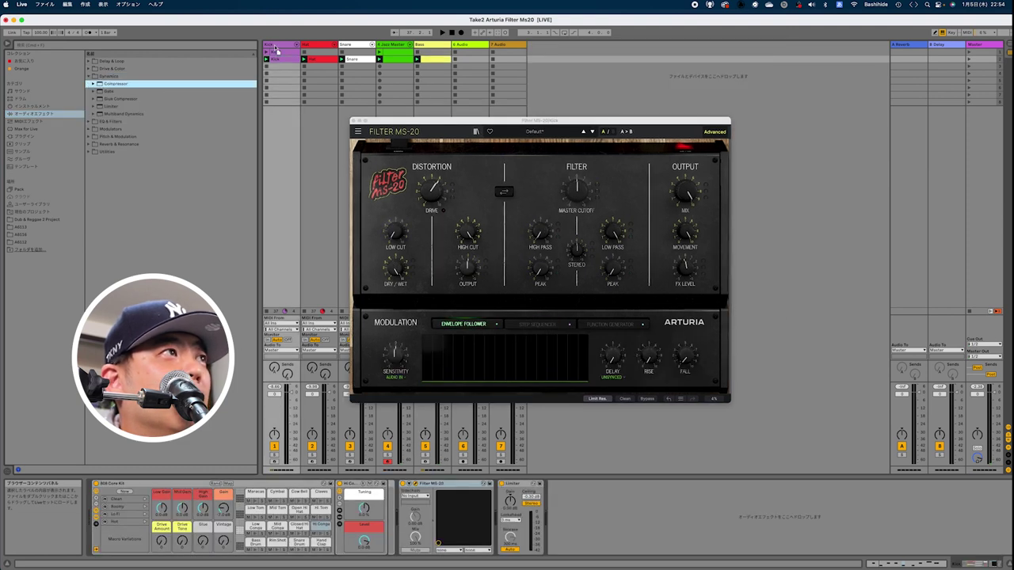
key(Return)
key(space)
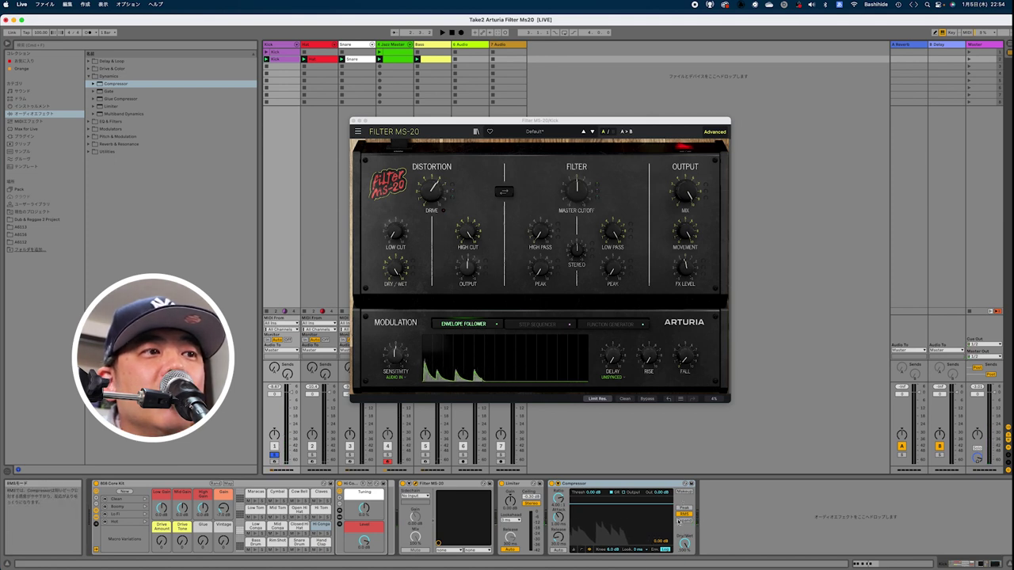
Switch the Kick's Compressor through the transfer curve to the collapsed view and play the soloed kick.
click(582, 550)
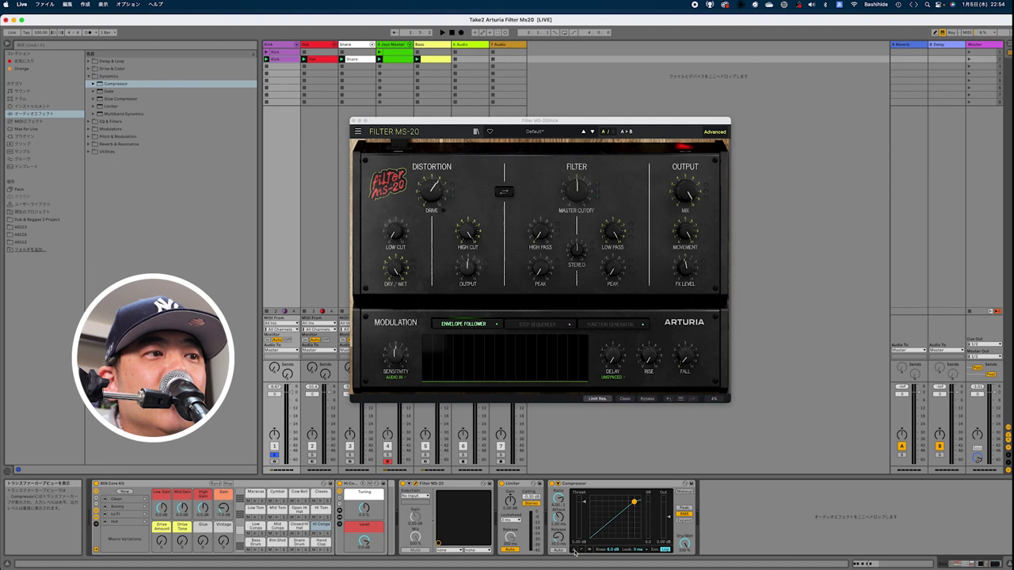
click(574, 549)
key(space)
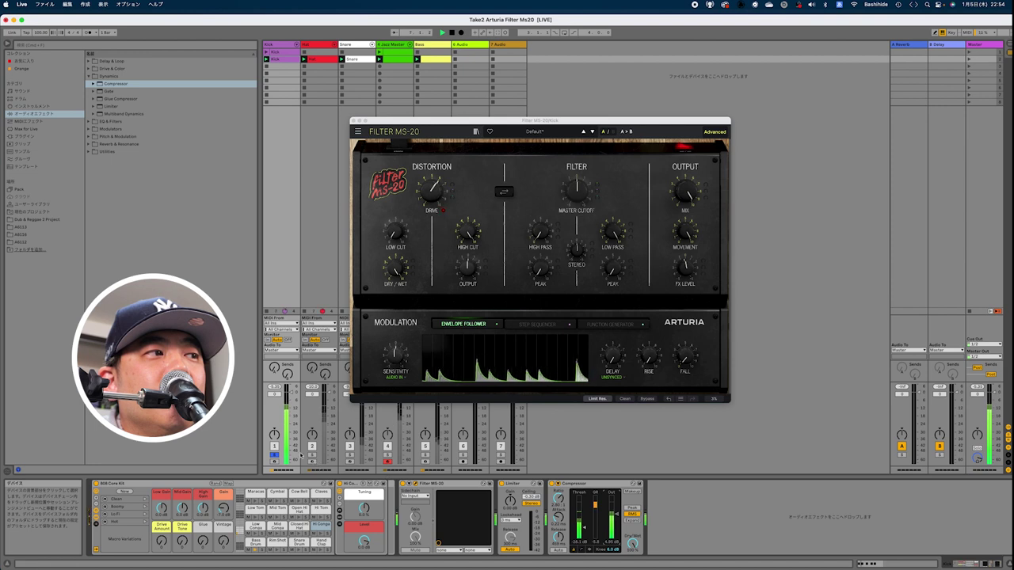
Unsolo the Kick track and place its Limiter after the Compressor in the device chain.
click(274, 455)
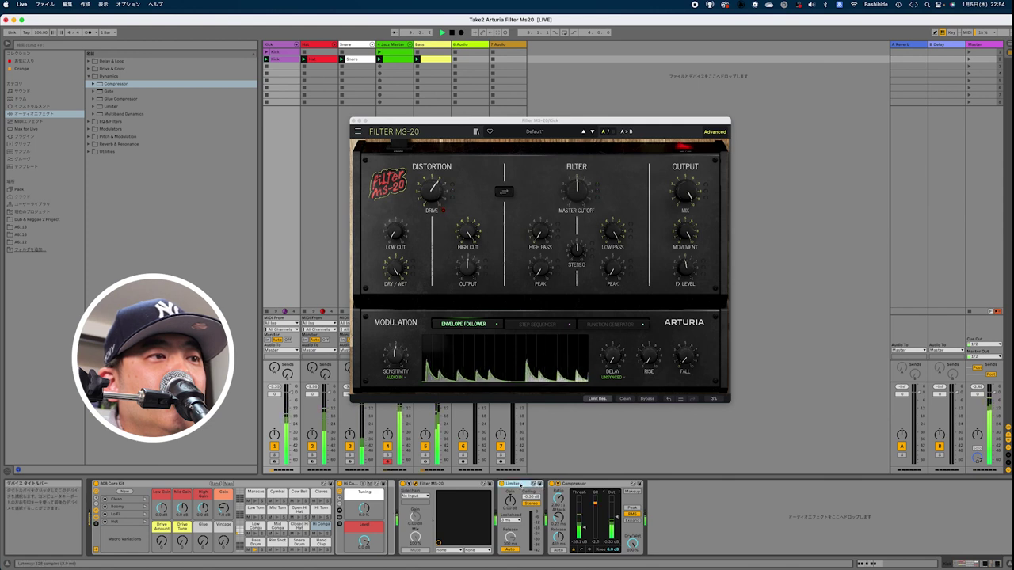
drag(652, 493, 650, 491)
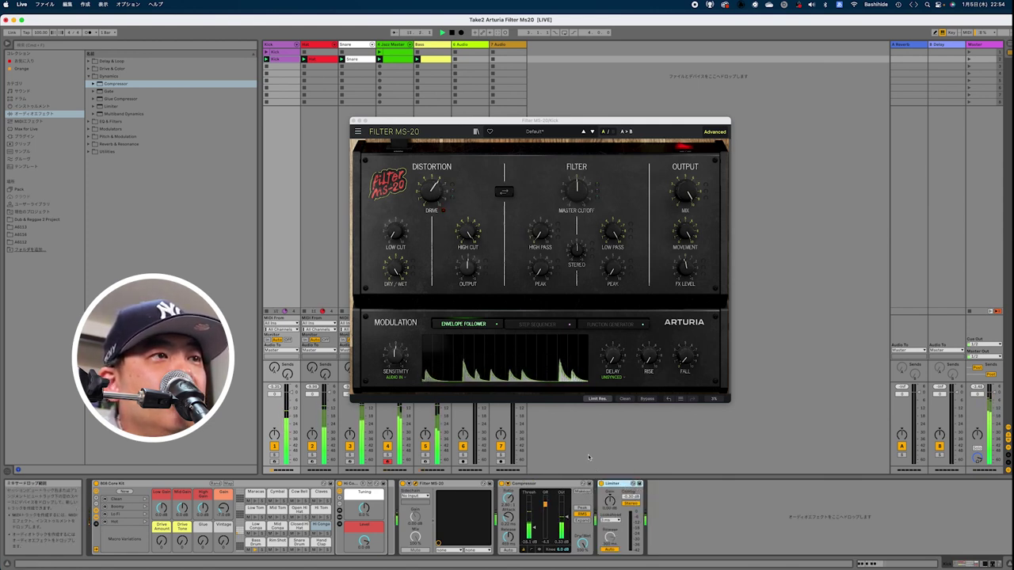
drag(608, 122, 620, 116)
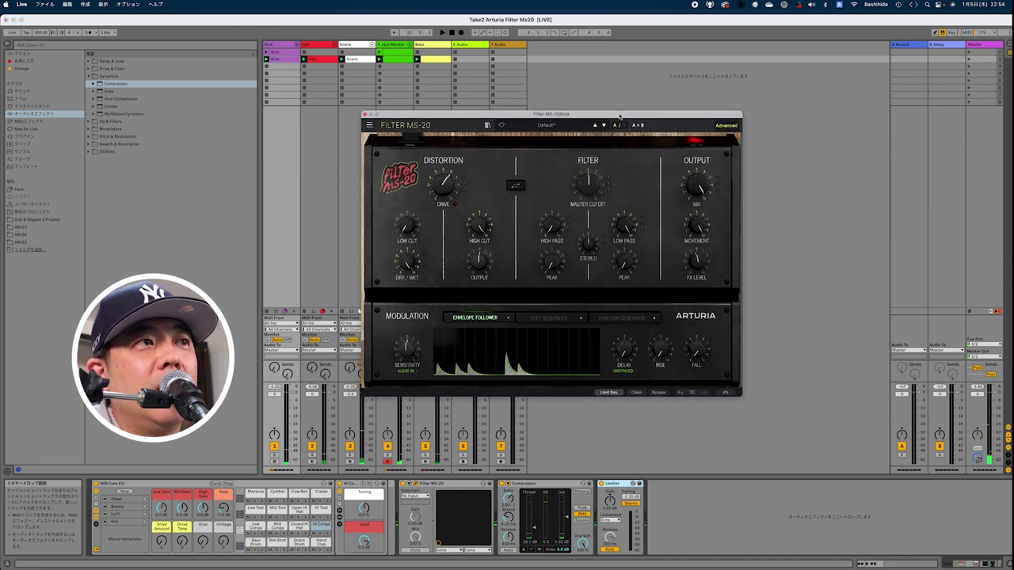